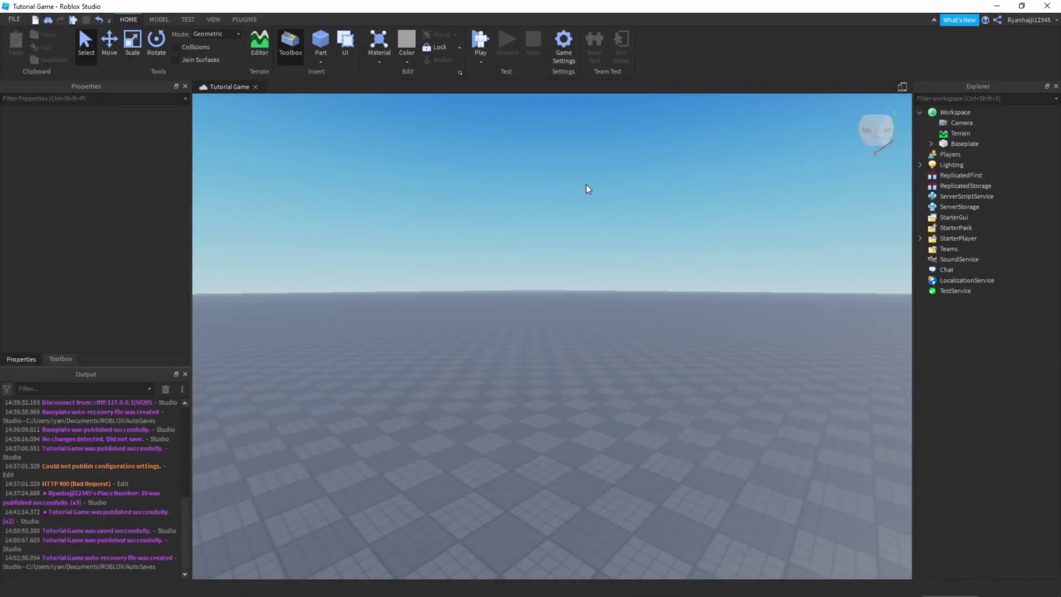
# - Close the current game and create a new place from the Baseplate template
pyautogui.click(14, 19)
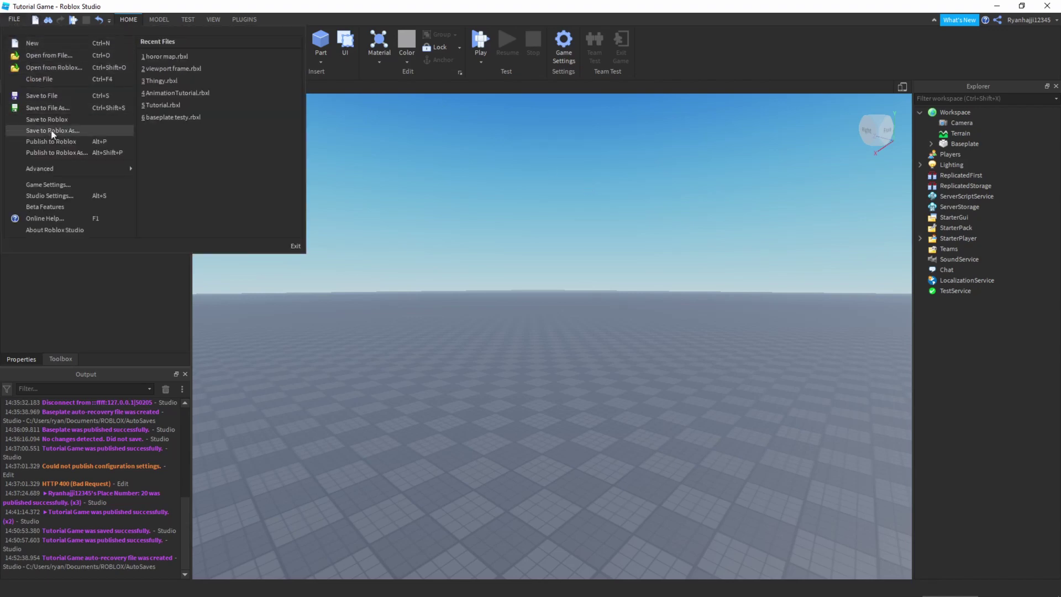
pyautogui.click(55, 80)
pyautogui.click(530, 315)
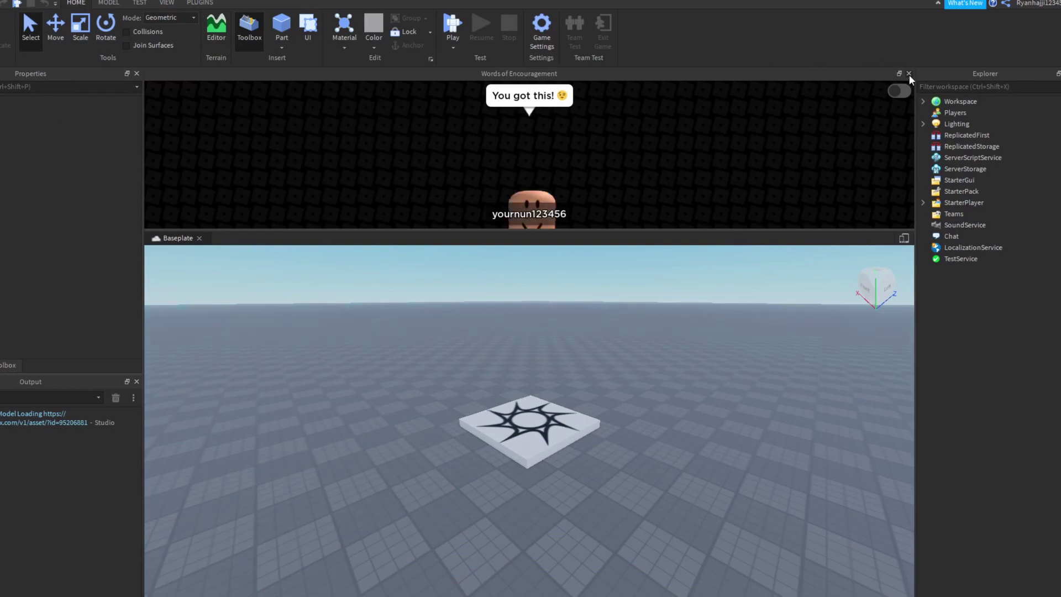
pyautogui.click(909, 74)
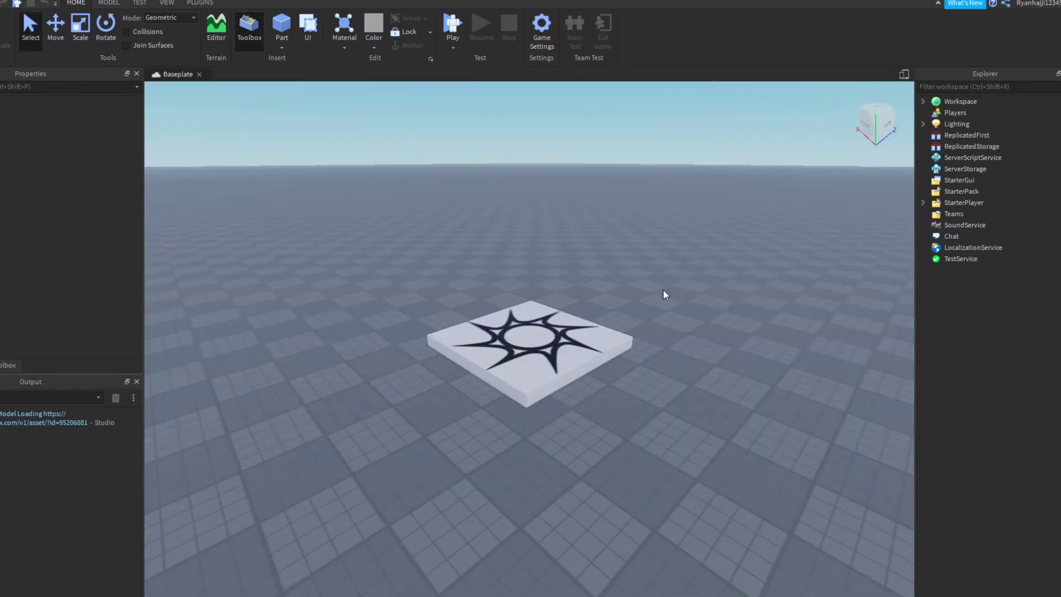
# - Delete the spawn location from the baseplate
pyautogui.moveTo(663, 293); pyautogui.dragTo(658, 299, button='right')
pyautogui.scroll(-2, 658, 296)
pyautogui.moveTo(278, 270); pyautogui.dragTo(643, 396)
pyautogui.press('Delete')
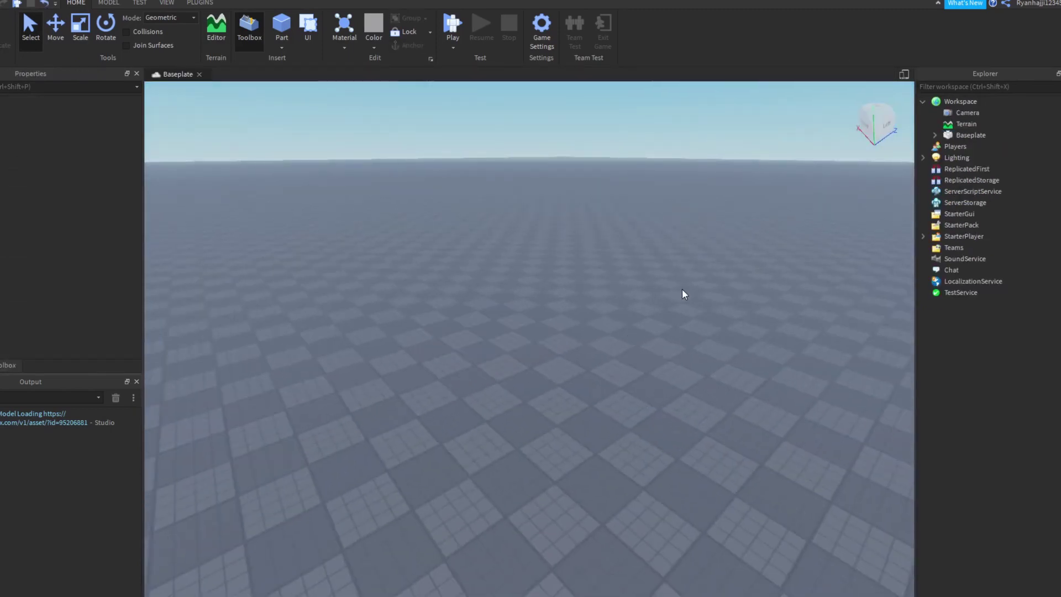
# - Insert a block part and raise it above the baseplate to a height of about 13.8
pyautogui.moveTo(678, 289); pyautogui.dragTo(698, 264, button='right')
pyautogui.click(283, 19)
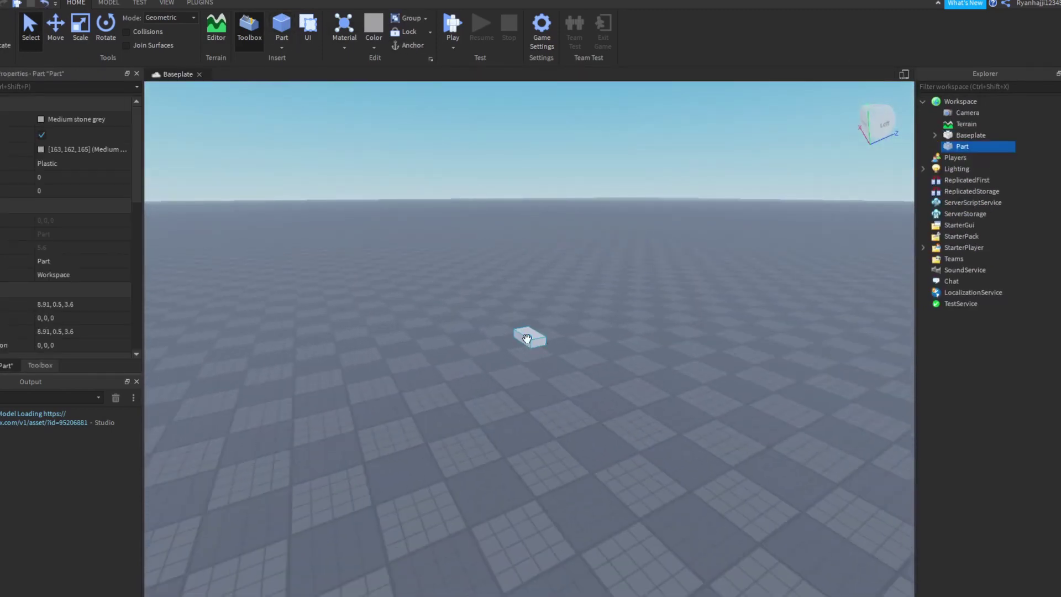
pyautogui.scroll(2, 527, 339)
pyautogui.moveTo(619, 403); pyautogui.dragTo(611, 420, button='right')
pyautogui.click(56, 30)
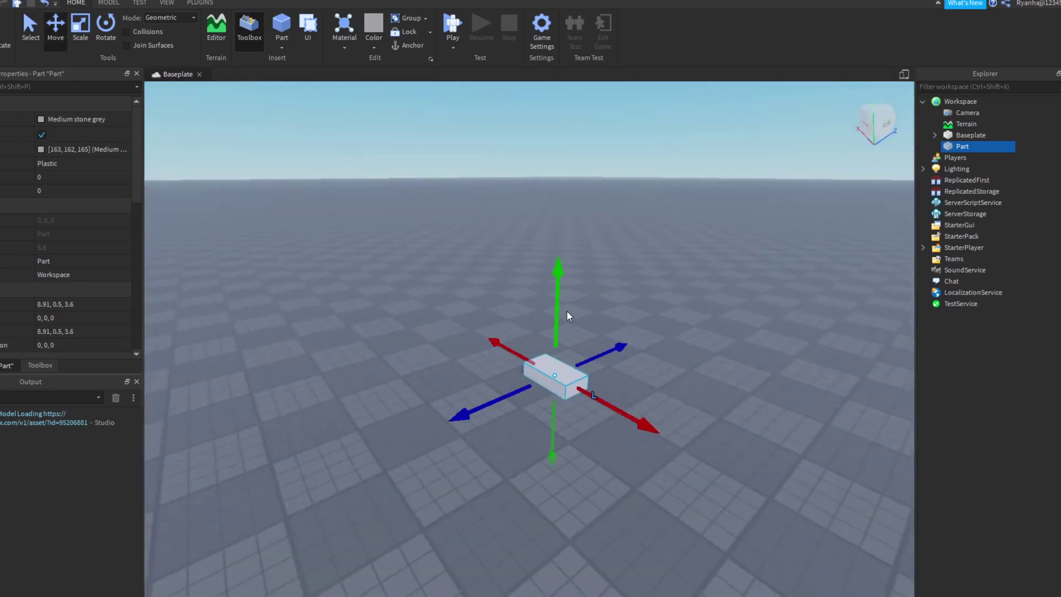
pyautogui.moveTo(563, 307); pyautogui.dragTo(607, 162)
pyautogui.moveTo(582, 299); pyautogui.dragTo(537, 318, button='right')
# - Shorten the raised part slightly along its length and anchor it in place
pyautogui.click(107, 25)
pyautogui.moveTo(592, 185)
pyautogui.mouseDown()
pyautogui.moveTo(634, 219)
pyautogui.moveTo(605, 186)
pyautogui.mouseUp()
pyautogui.moveTo(605, 185); pyautogui.dragTo(729, 230, button='right')
pyautogui.click(58, 27)
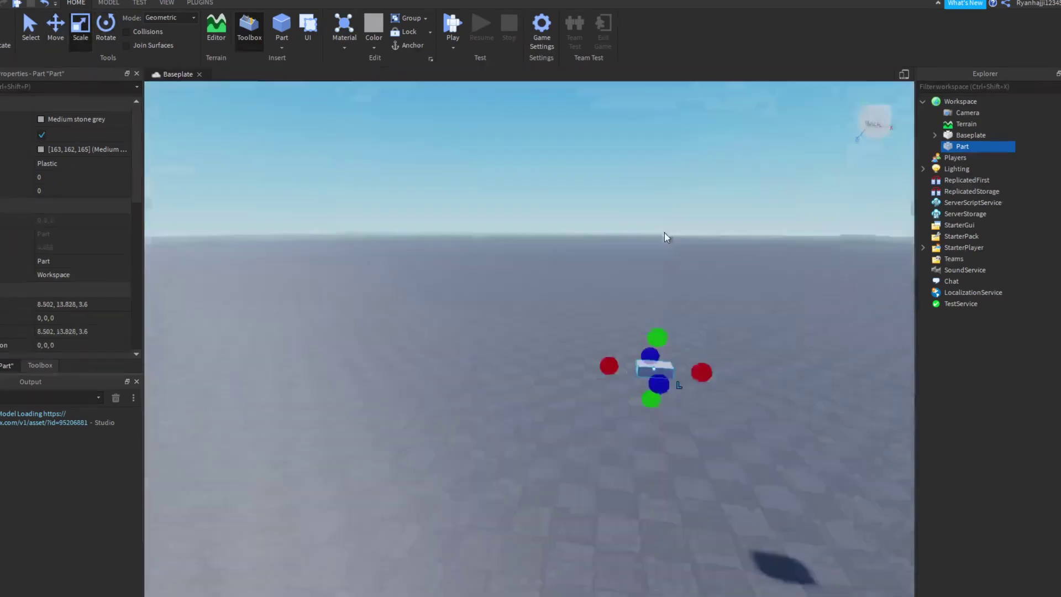
pyautogui.scroll(3, 664, 234)
pyautogui.moveTo(664, 234); pyautogui.dragTo(665, 233, button='right')
pyautogui.click(665, 233)
pyautogui.scroll(-2, 844, 184)
pyautogui.scroll(1, 844, 184)
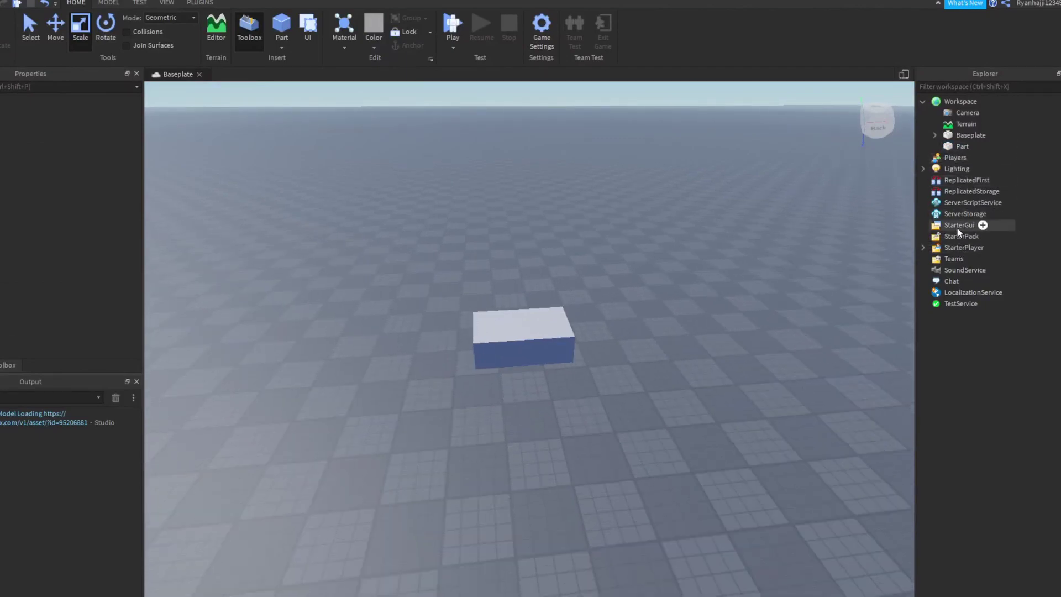
# - Add a ScreenGui to StarterGui and rename it CameraGui
pyautogui.click(976, 225)
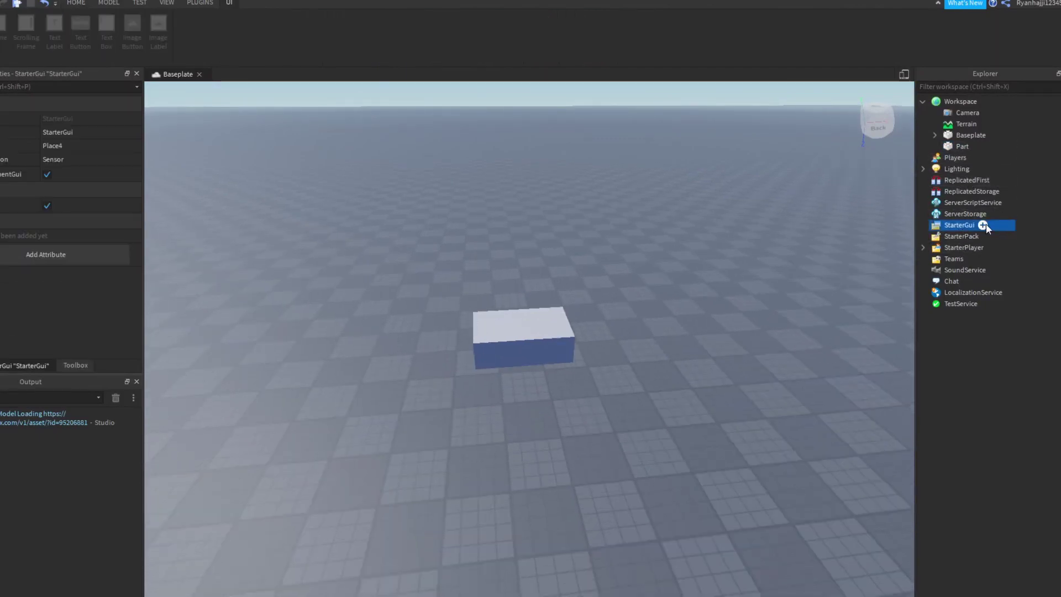
pyautogui.click(983, 225)
pyautogui.click(967, 271)
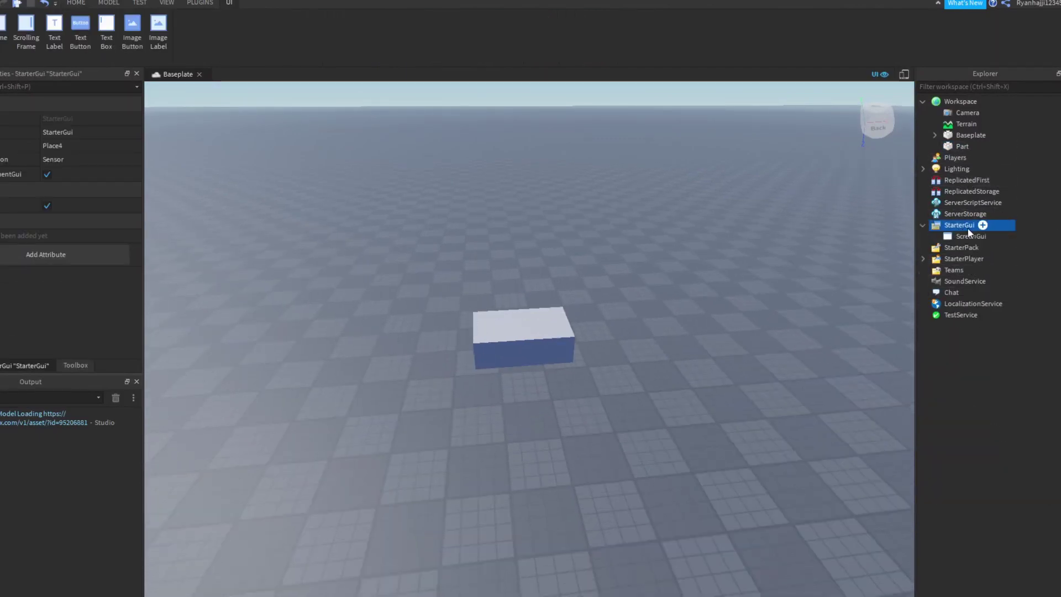
pyautogui.click(968, 236)
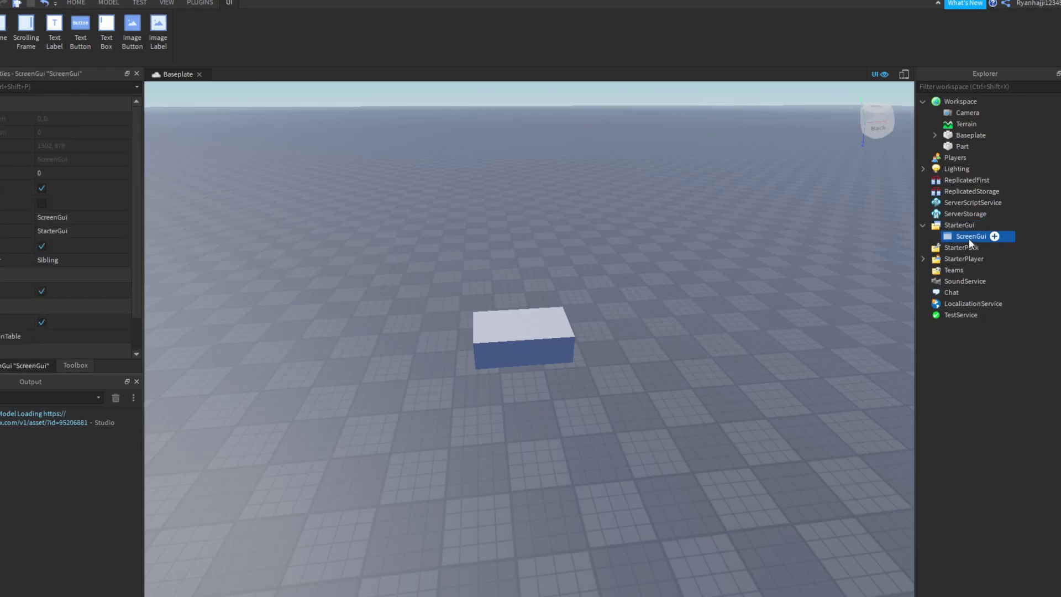
pyautogui.rightClick(969, 238)
pyautogui.click(945, 309)
pyautogui.write('Came')
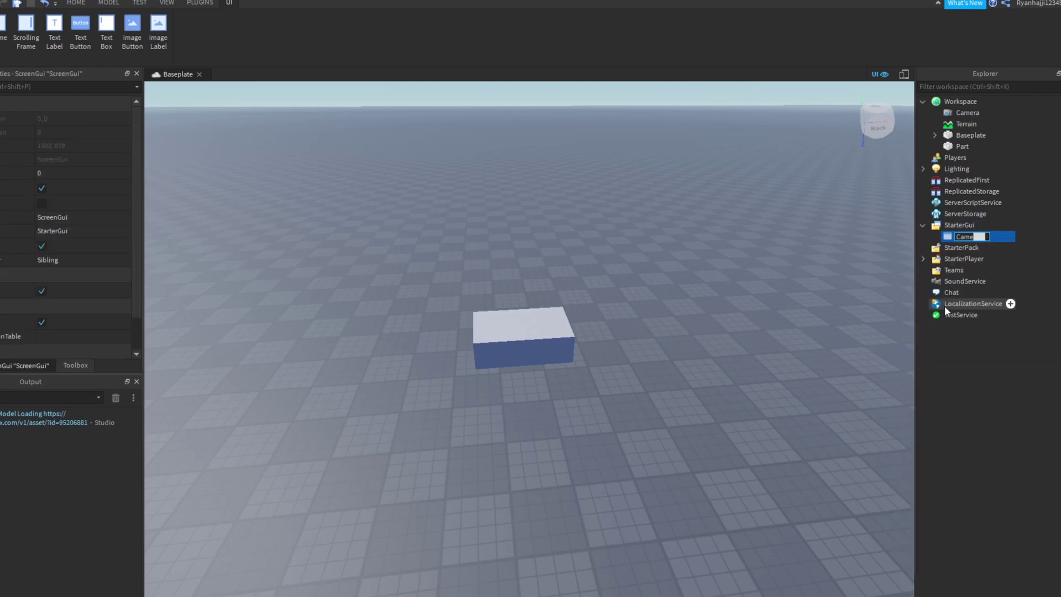
pyautogui.write('raGui')
pyautogui.press('Return')
# - Add a LocalScript inside CameraGui
pyautogui.click(997, 236)
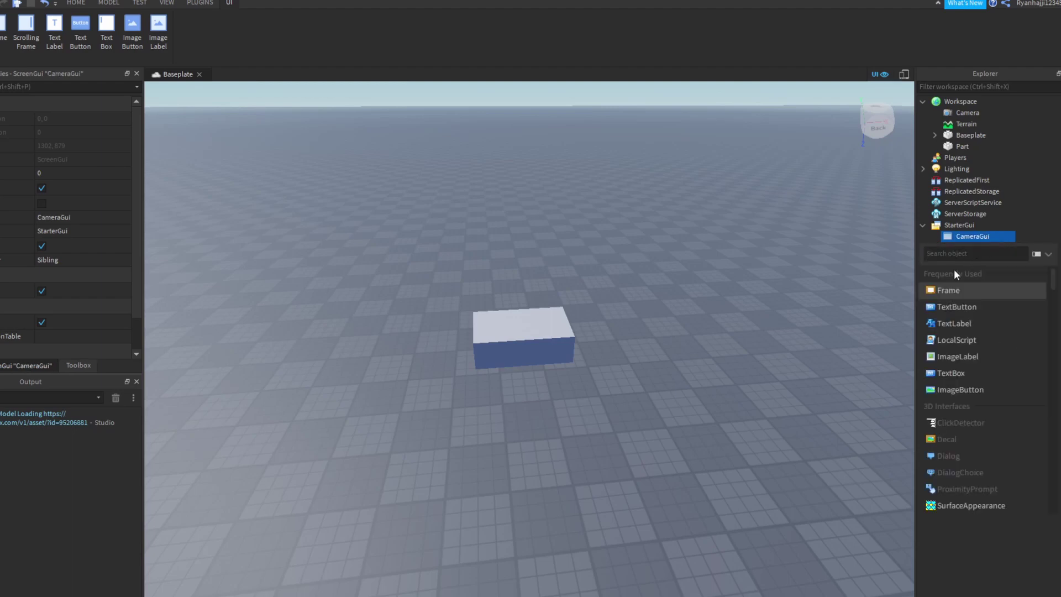
pyautogui.click(950, 339)
pyautogui.click(973, 249)
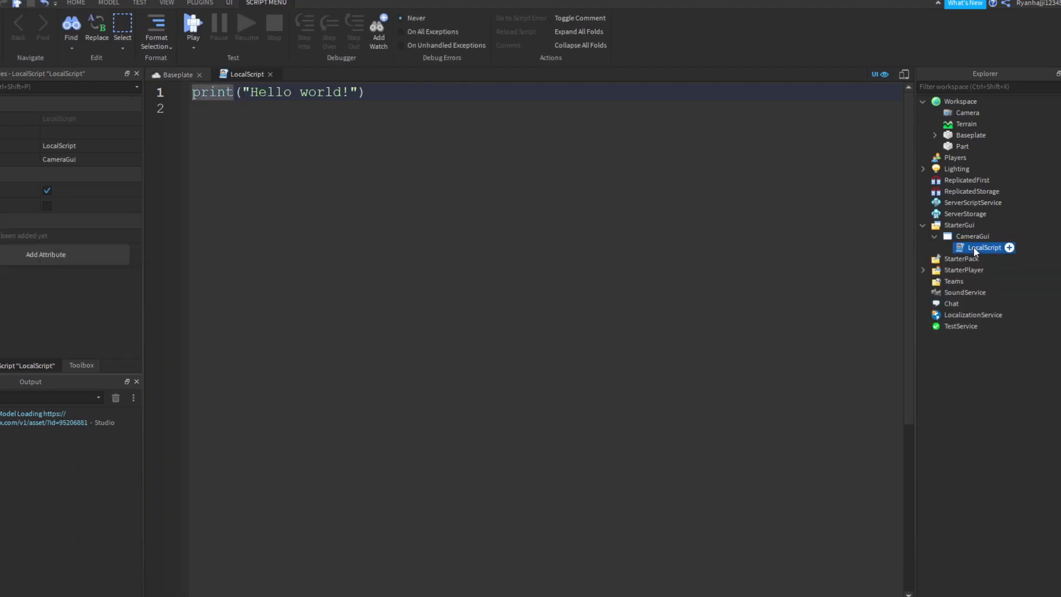
# - Replace the default print line with code that holds a Scriptable camera at CameraPart, then restores Custom and destroys PlayButton on MouseButton1Click
pyautogui.moveTo(427, 97); pyautogui.dragTo(65, 51)
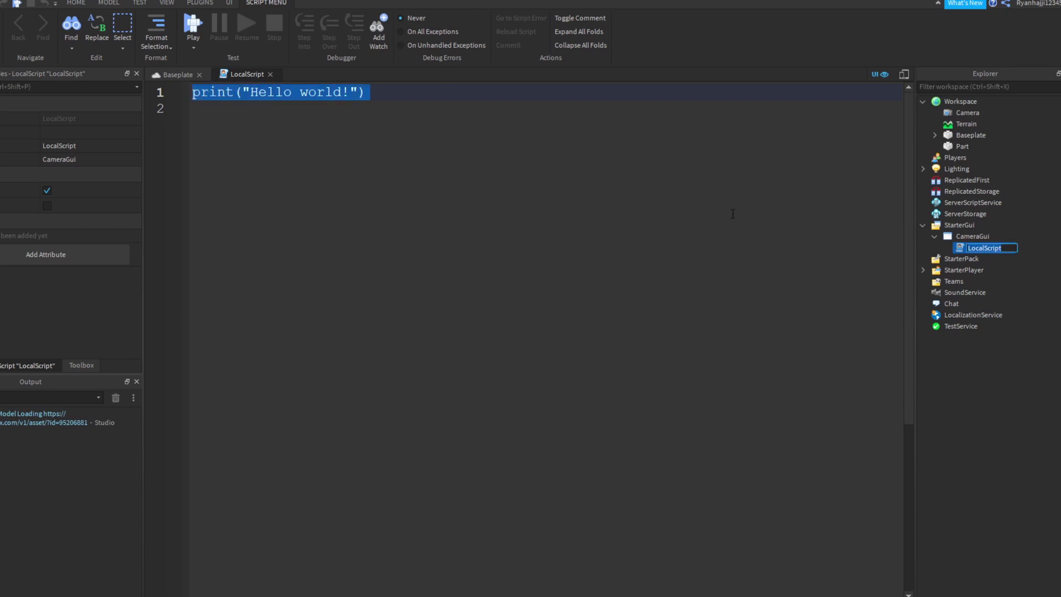
pyautogui.press('BackSpace')
pyautogui.click(350, 101)
pyautogui.press('BackSpace')
pyautogui.press('BackSpace')
pyautogui.press('BackSpace')
pyautogui.press('BackSpace')
pyautogui.press('BackSpace')
pyautogui.press('BackSpace')
pyautogui.press('BackSpace')
pyautogui.press('BackSpace')
pyautogui.press('BackSpace')
pyautogui.press('BackSpace')
pyautogui.press('BackSpace')
pyautogui.press('BackSpace')
pyautogui.press('BackSpace')
pyautogui.press('BackSpace')
pyautogui.press('BackSpace')
pyautogui.press('BackSpace')
pyautogui.press('BackSpace')
pyautogui.press('BackSpace')
pyautogui.press('BackSpace')
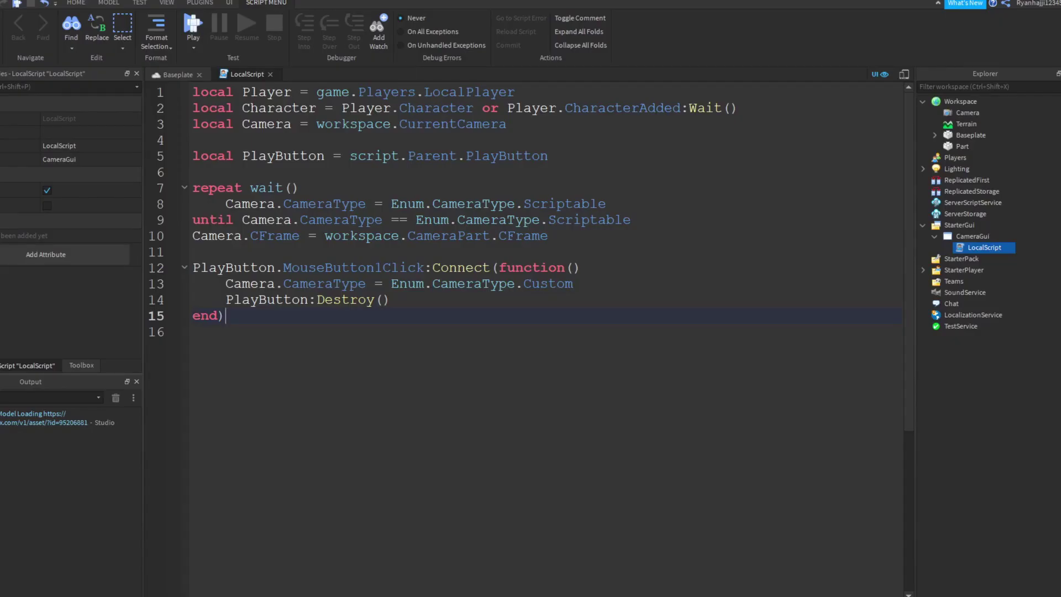
pyautogui.click(578, 209)
pyautogui.click(608, 252)
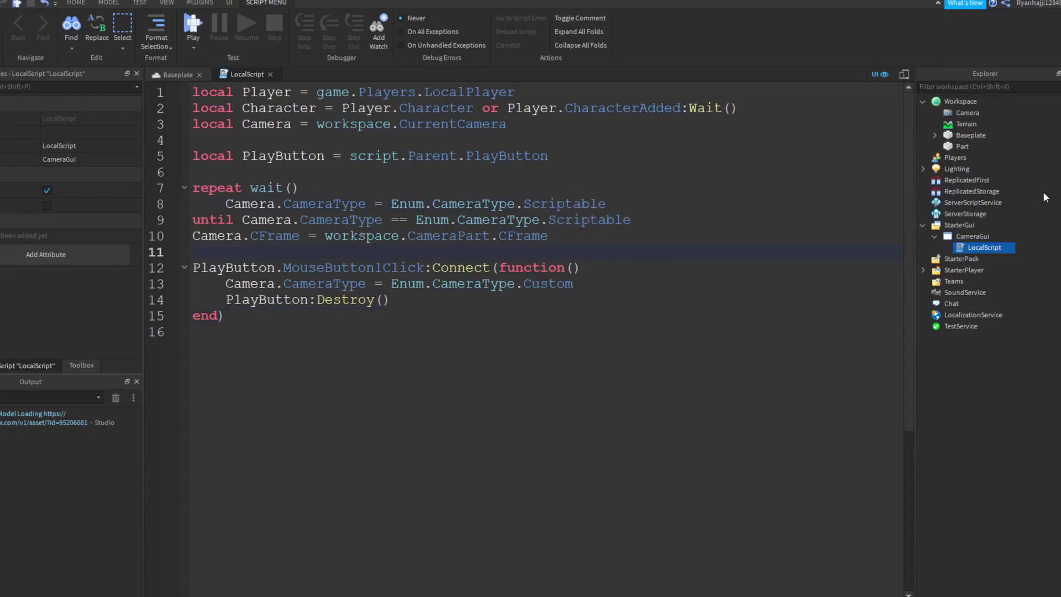
# - Rename the LocalScript to CameraHandler and close its code editor
pyautogui.click(971, 251)
pyautogui.write('CameraHandler')
pyautogui.press('Return')
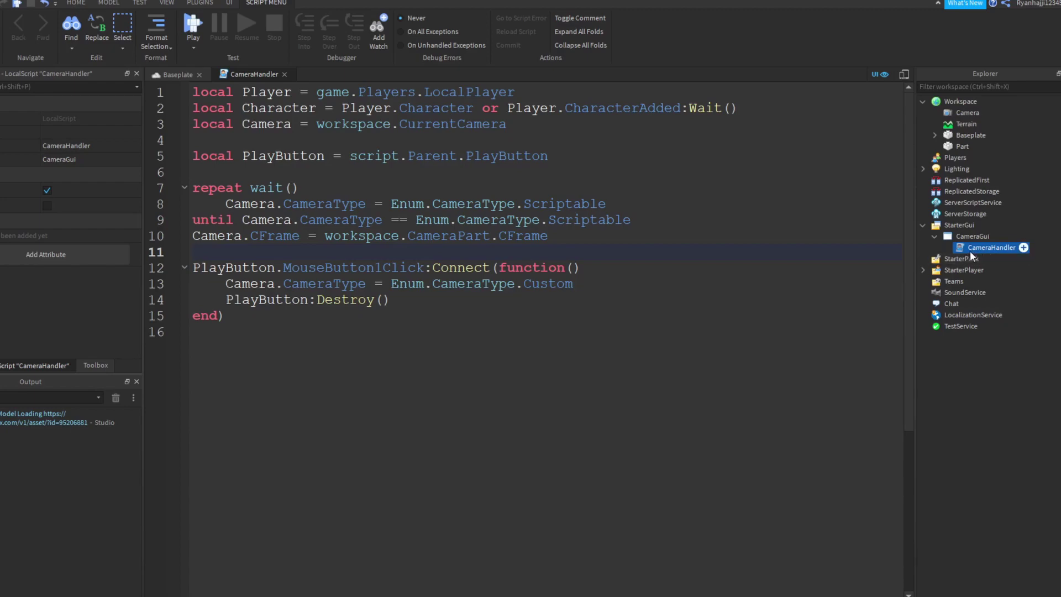
pyautogui.click(164, 73)
pyautogui.click(275, 74)
pyautogui.click(286, 75)
pyautogui.hotkey('alt', 'f')
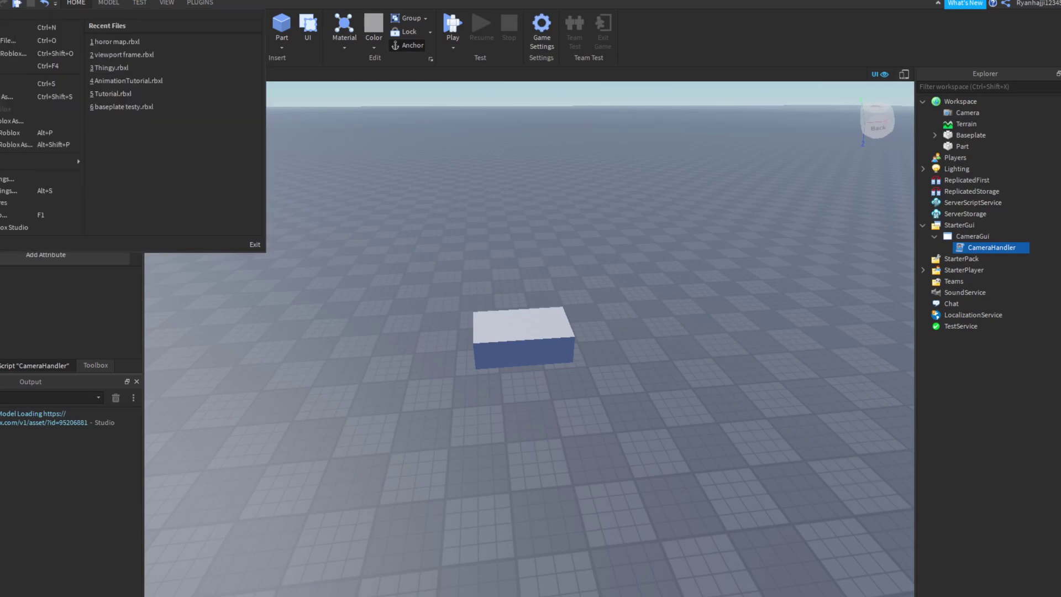
pyautogui.click(615, 277)
pyautogui.click(615, 286)
pyautogui.press('d')
pyautogui.moveTo(615, 286); pyautogui.dragTo(539, 293, button='right')
pyautogui.press('w')
pyautogui.press('s')
pyautogui.press('w')
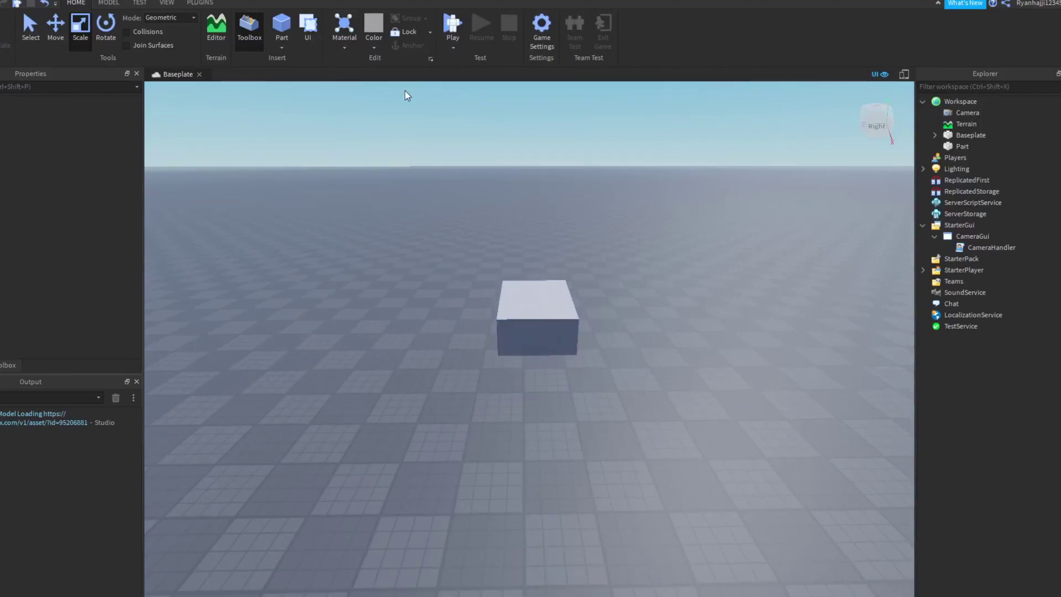
pyautogui.moveTo(371, 171); pyautogui.dragTo(625, 399)
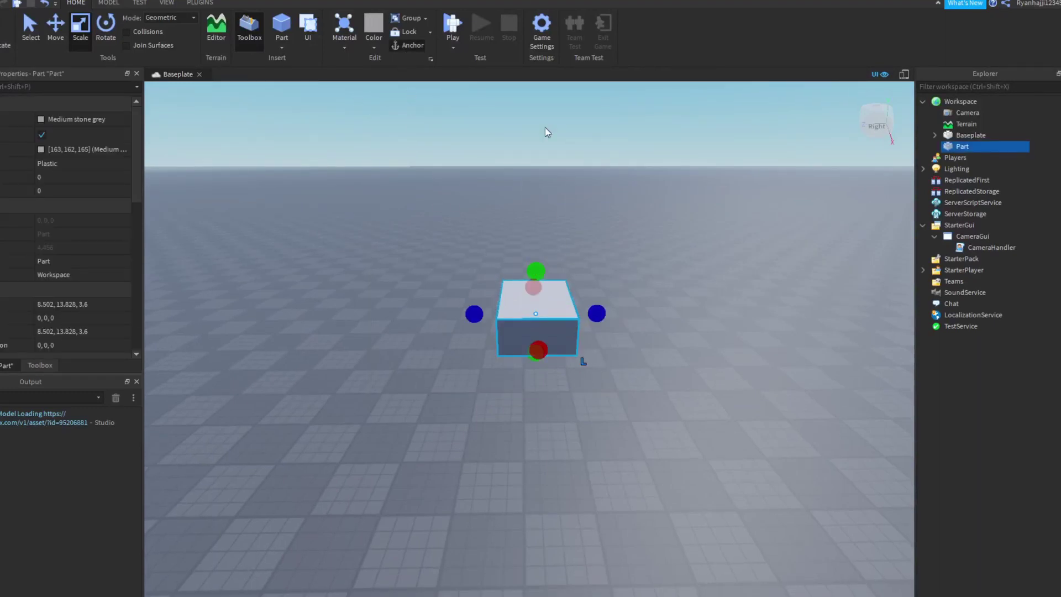
pyautogui.click(703, 252)
pyautogui.press('d')
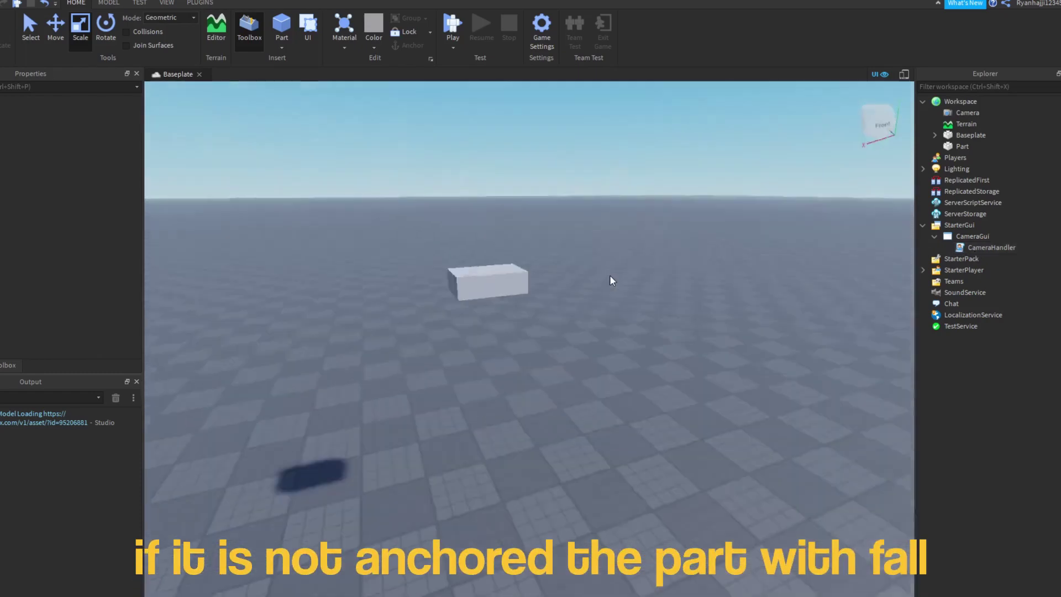
pyautogui.moveTo(609, 274); pyautogui.dragTo(575, 348, button='right')
pyautogui.press('d')
pyautogui.press('w')
pyautogui.scroll(6, 513, 316)
pyautogui.scroll(-8, 576, 348)
pyautogui.press('a')
# - Add a TextButton to CameraGui, about 388 × 97 near the middle of the viewport, with the text PLAY
pyautogui.click(968, 236)
pyautogui.click(1001, 236)
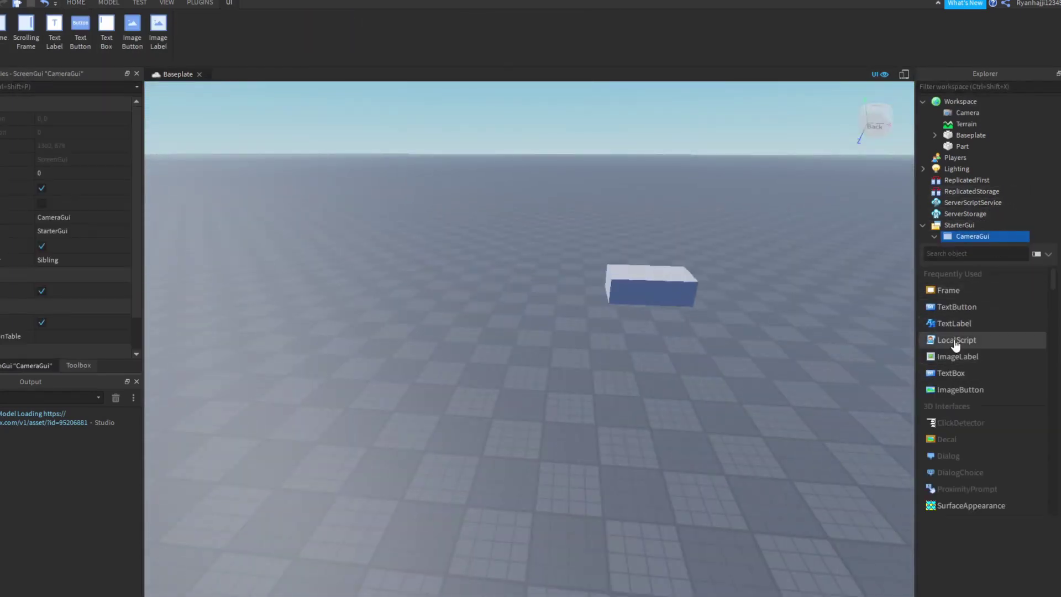
pyautogui.click(957, 307)
pyautogui.moveTo(215, 116); pyautogui.dragTo(593, 359)
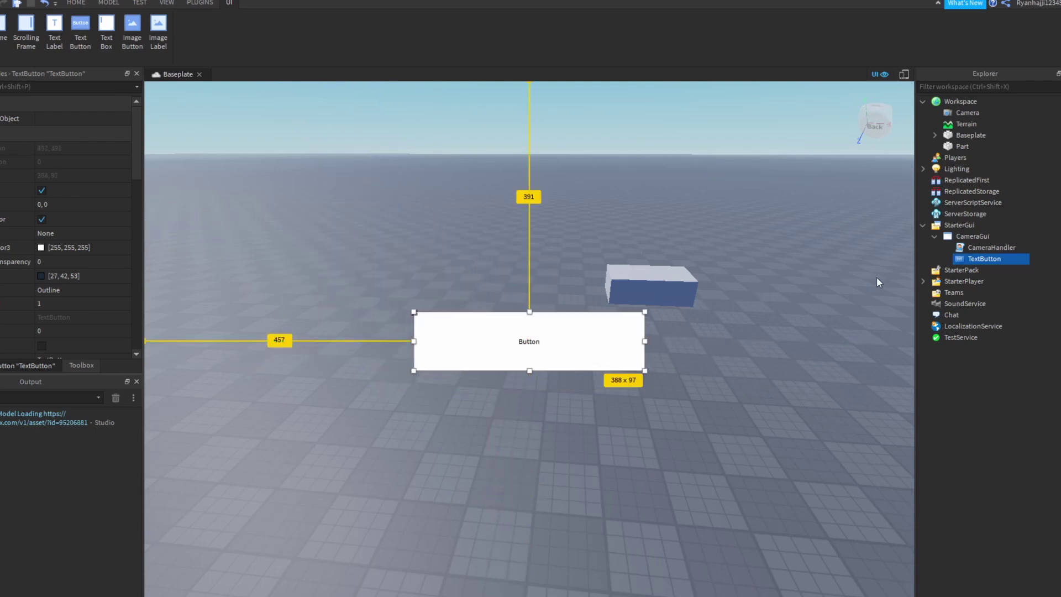
pyautogui.doubleClick(569, 342)
pyautogui.write('PLAY')
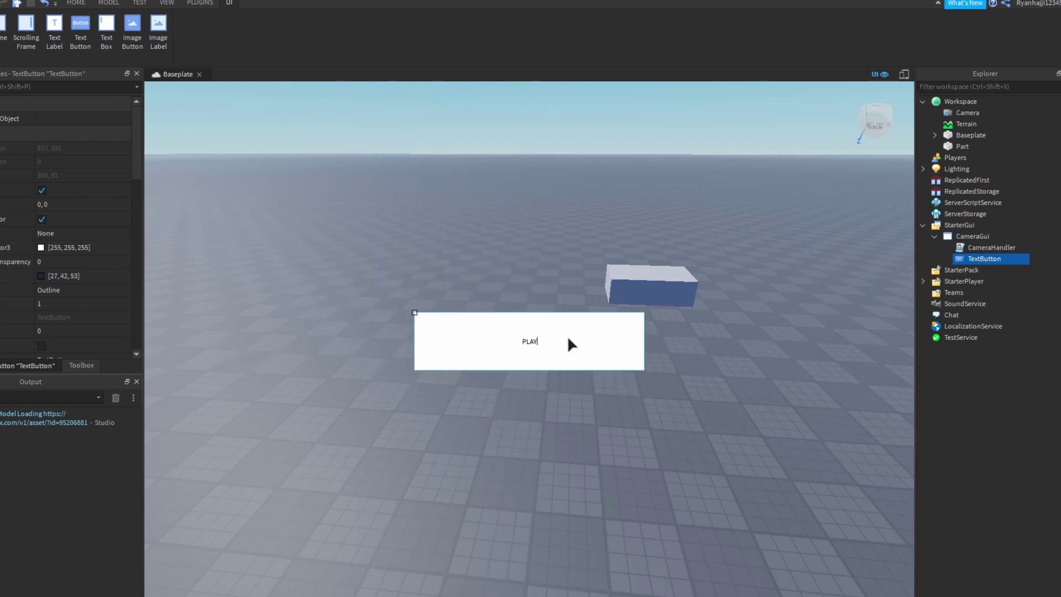
# - Set the PLAY button's background color to 50, 50, 50 and its background transparency to 0.1
pyautogui.click(40, 247)
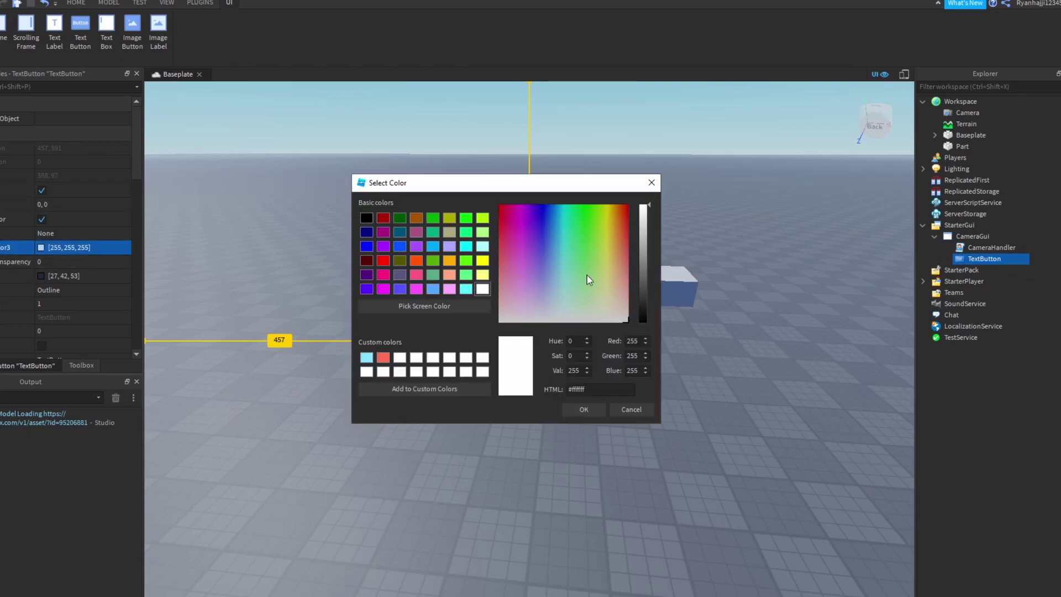
pyautogui.click(639, 299)
pyautogui.click(592, 409)
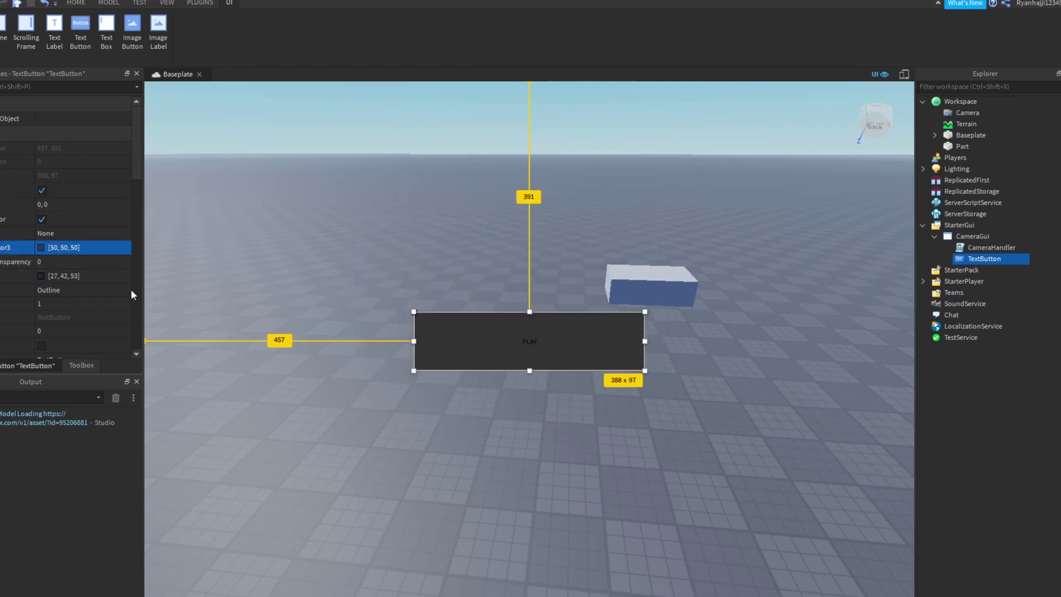
pyautogui.click(69, 261)
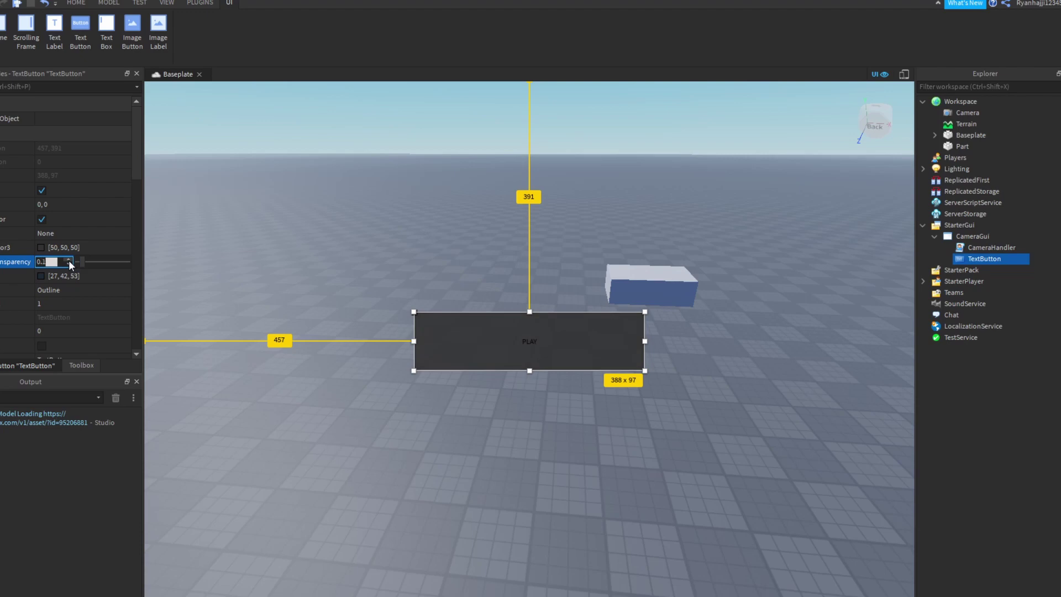
pyautogui.click(522, 421)
pyautogui.moveTo(522, 422); pyautogui.dragTo(522, 421, button='right')
pyautogui.scroll(5, 523, 426)
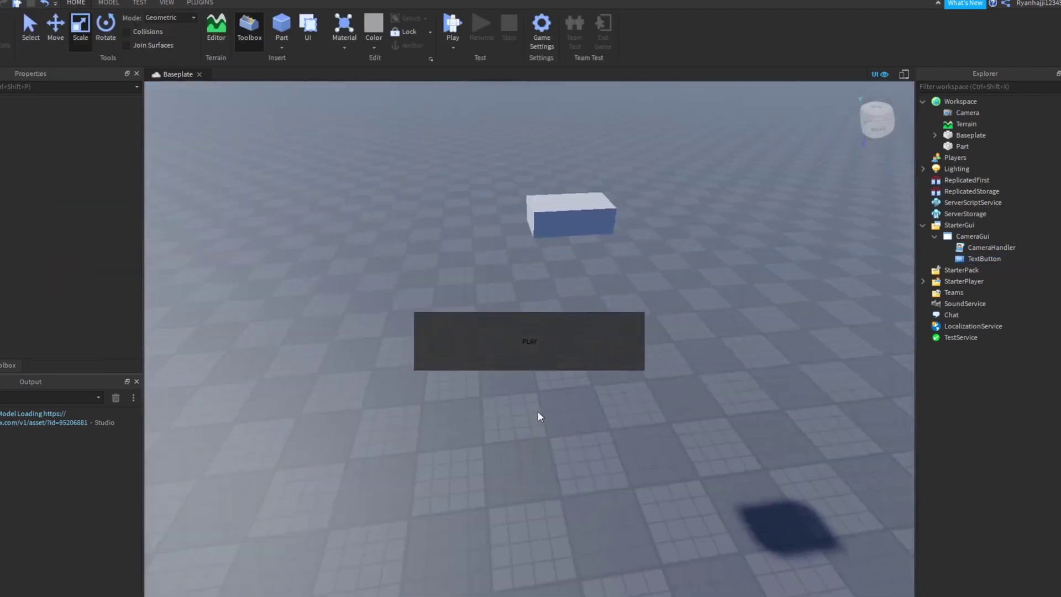
# - Add a UICorner inside the TextButton to round its corners
pyautogui.click(995, 258)
pyautogui.click(1009, 259)
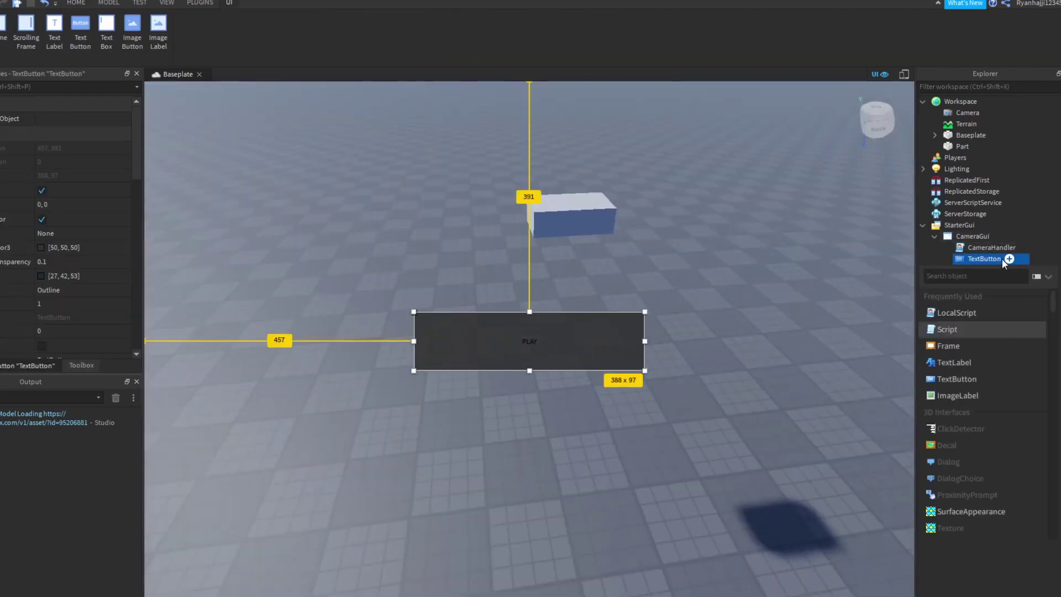
pyautogui.write('ui')
pyautogui.press('Up')
pyautogui.press('Up')
pyautogui.press('Return')
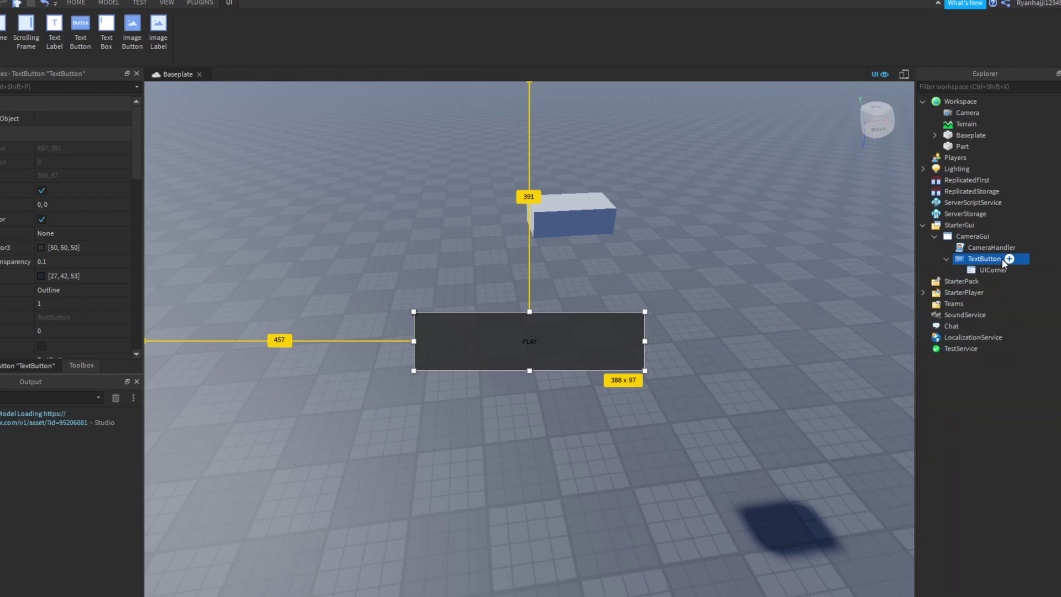
pyautogui.click(692, 501)
# - Set the PLAY button's text color to white (255, 255, 255) and turn on scaled text
pyautogui.click(984, 258)
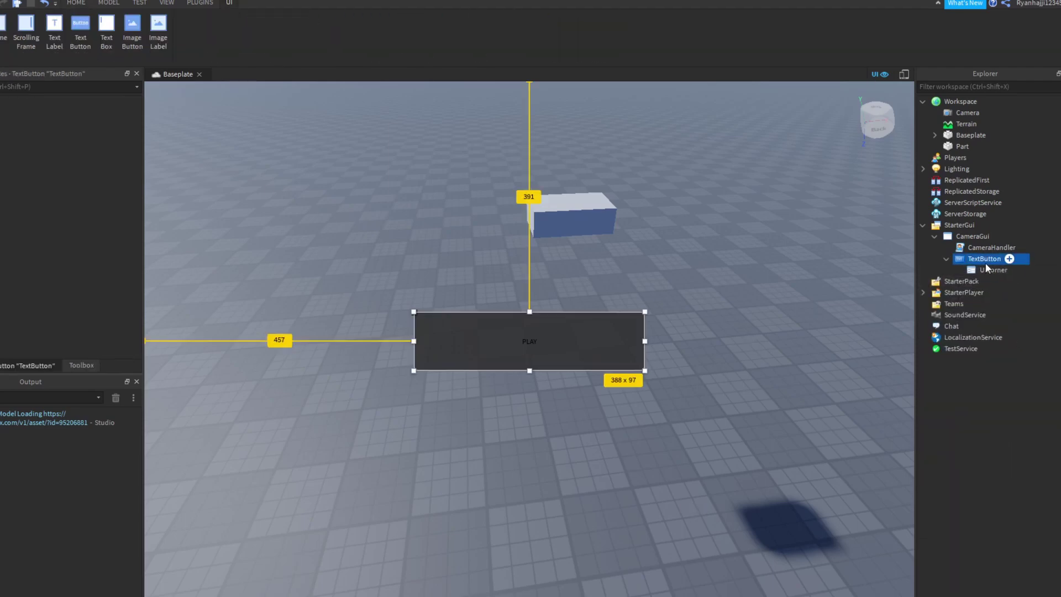
pyautogui.scroll(-3, 11, 265)
pyautogui.click(42, 293)
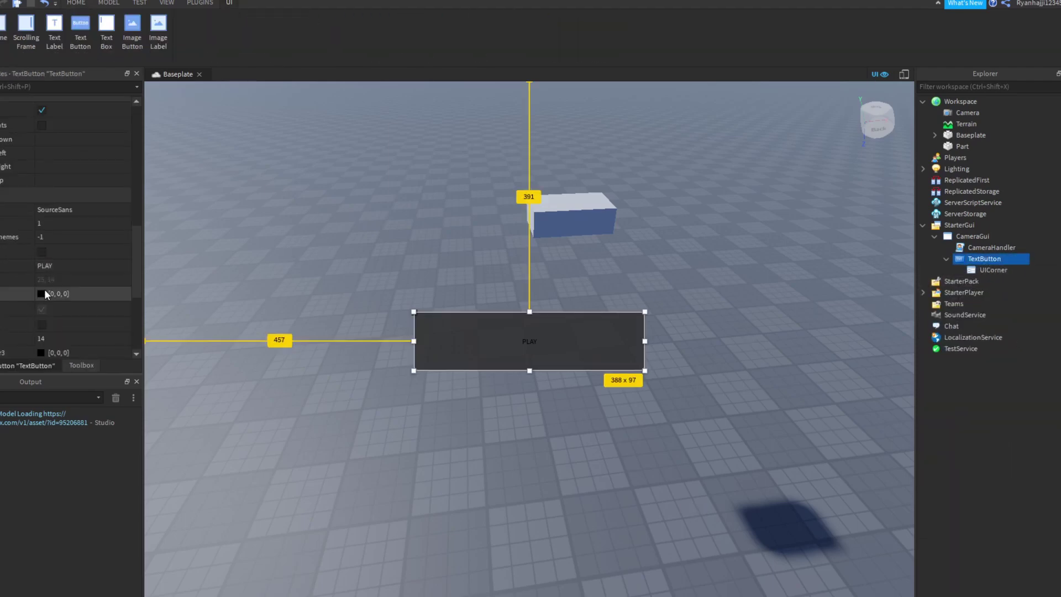
pyautogui.click(589, 411)
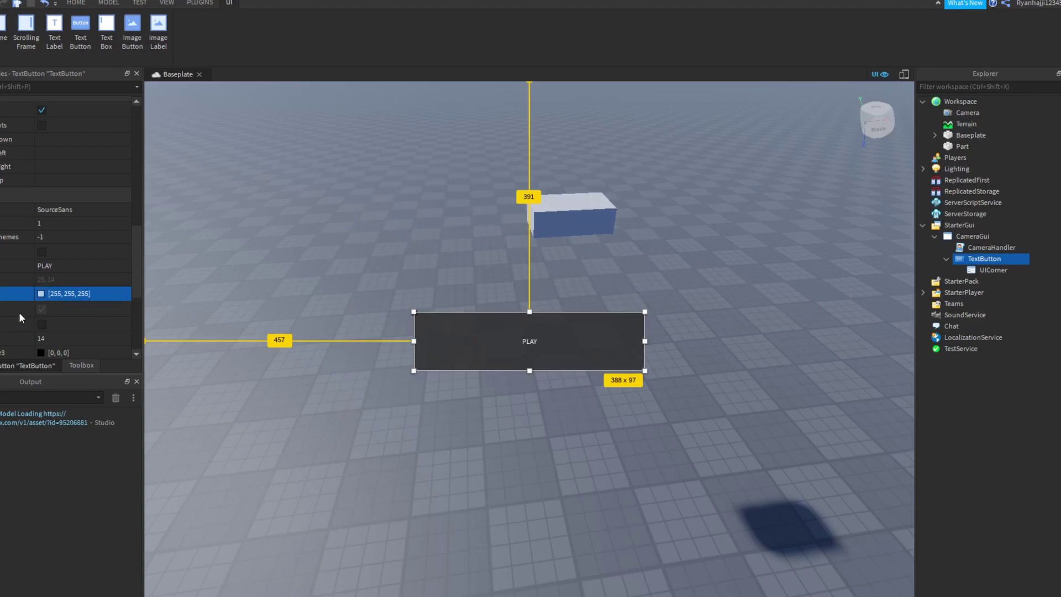
pyautogui.click(41, 324)
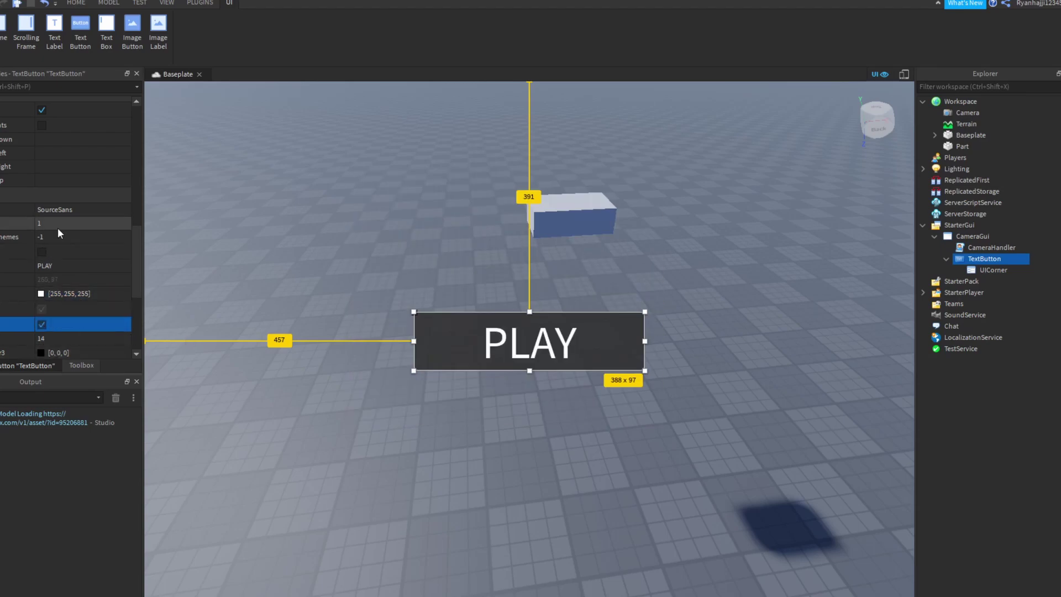
# - Set the PLAY button's font to SourceSansBold
pyautogui.click(35, 211)
pyautogui.press('Down')
pyautogui.press('Down')
pyautogui.press('Down')
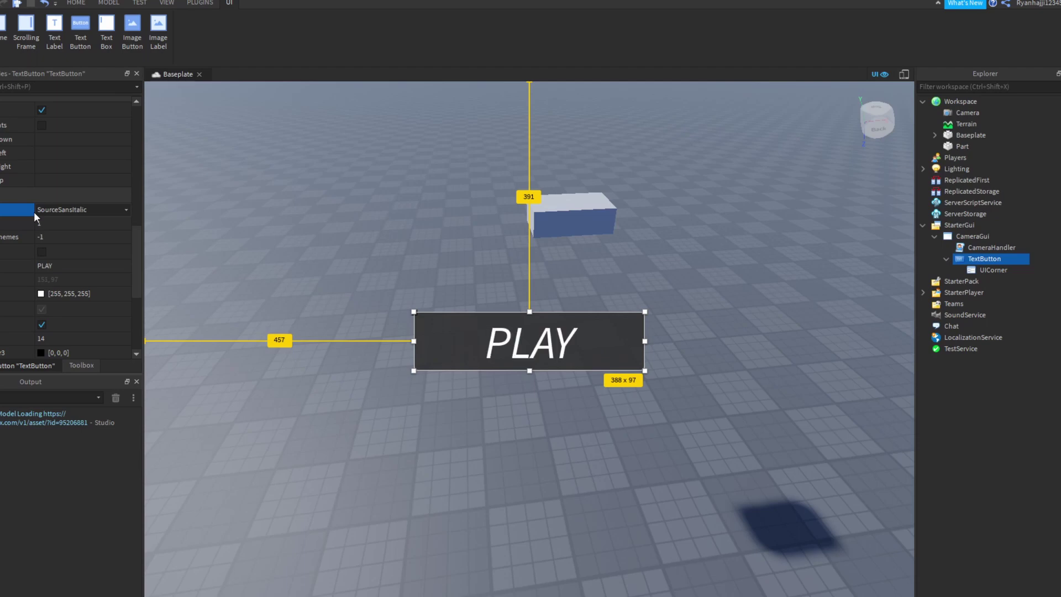
pyautogui.press('Up')
pyautogui.press('Up')
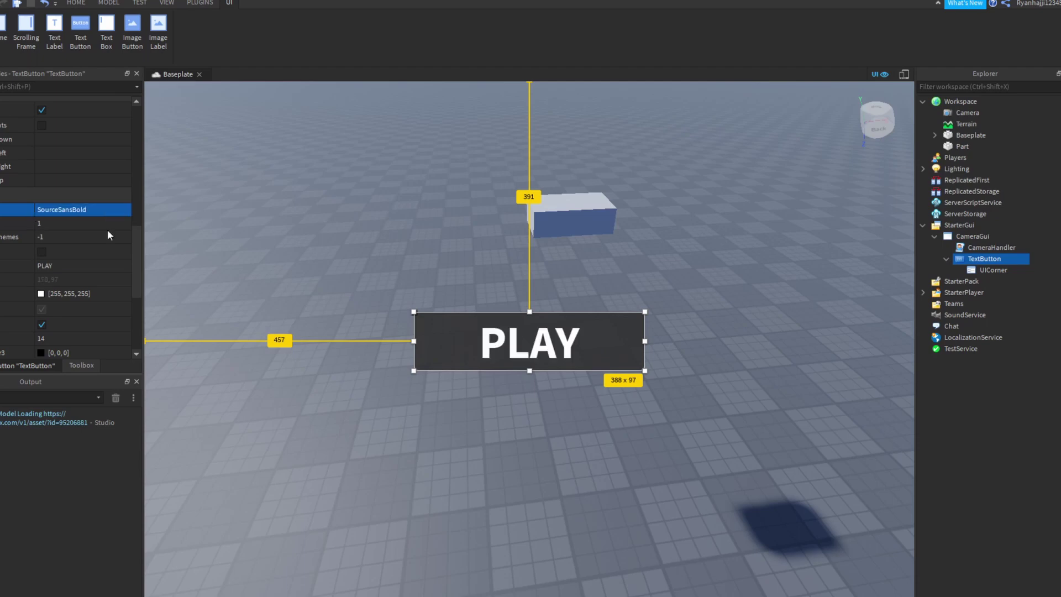
pyautogui.moveTo(621, 490); pyautogui.dragTo(623, 495, button='right')
# - Add a TextLabel to CameraGui, place it above the PLAY button at about 200 × 50, and set its text to The Horror School
pyautogui.click(995, 249)
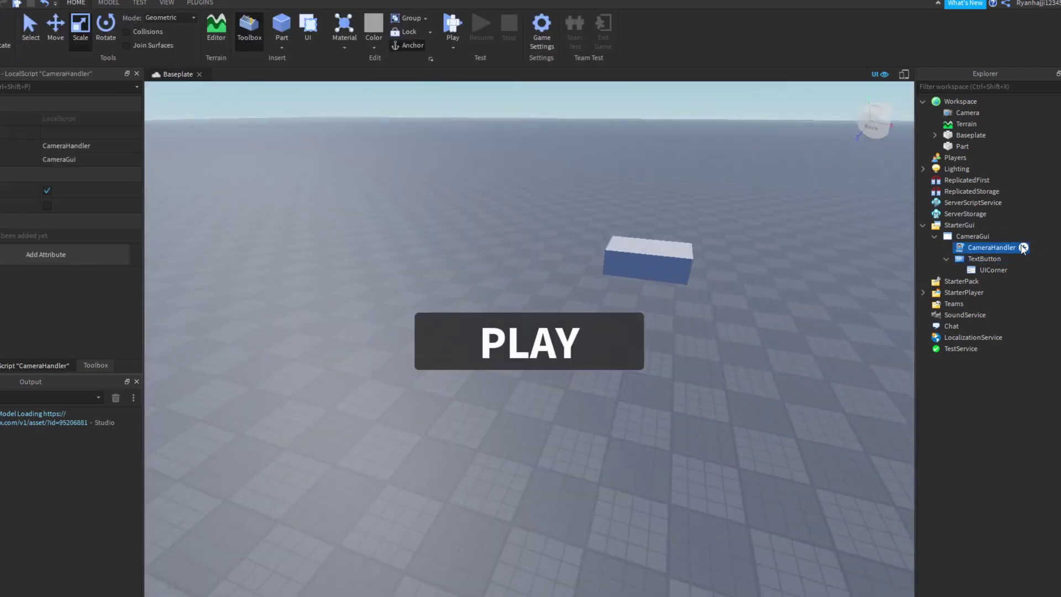
pyautogui.click(1024, 247)
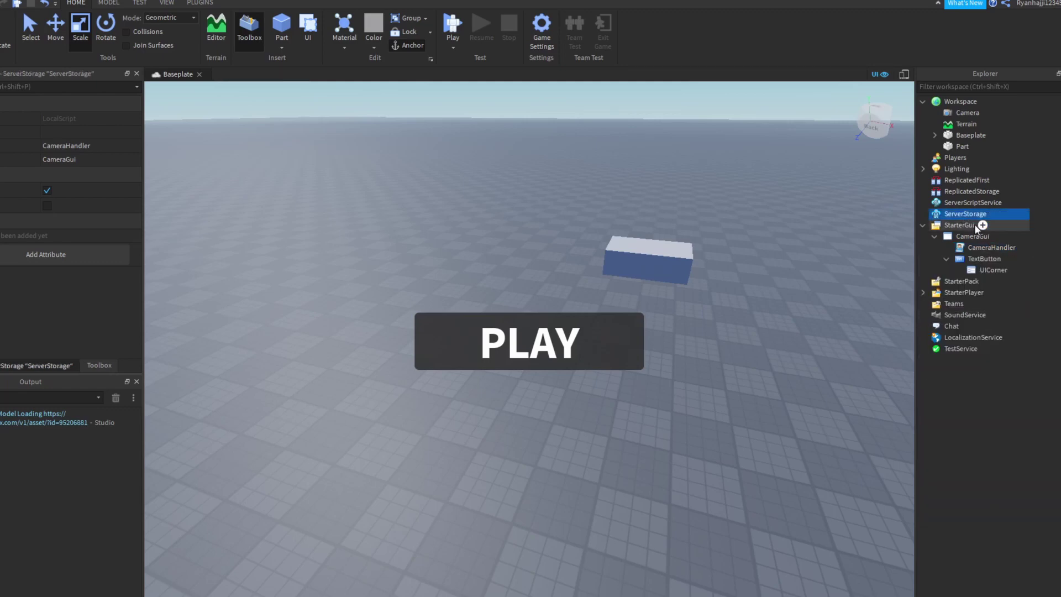
pyautogui.click(973, 236)
pyautogui.click(1023, 236)
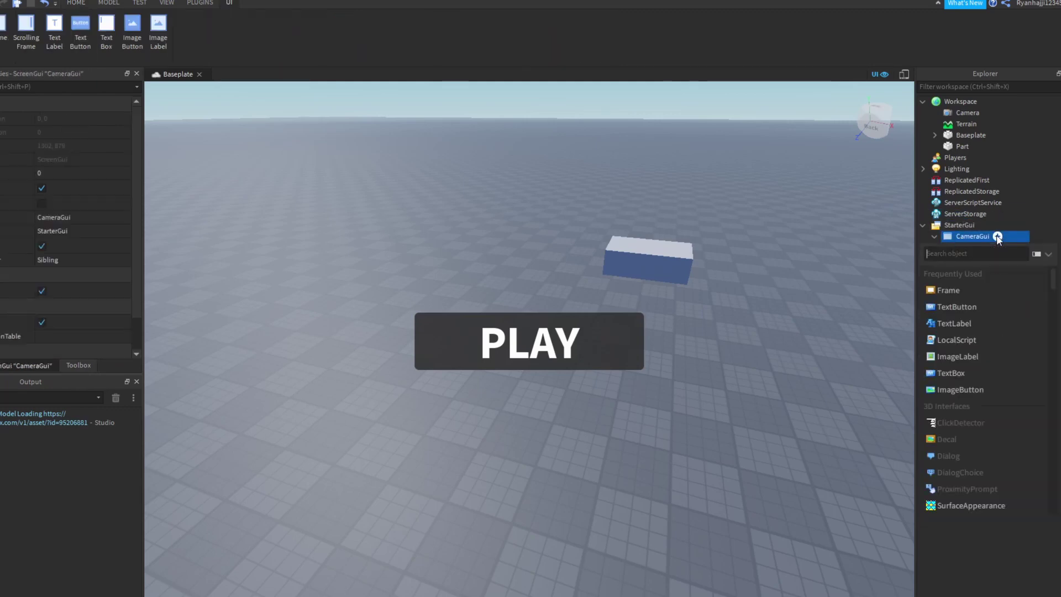
pyautogui.click(966, 322)
pyautogui.moveTo(182, 104); pyautogui.dragTo(483, 243)
pyautogui.doubleClick(484, 243)
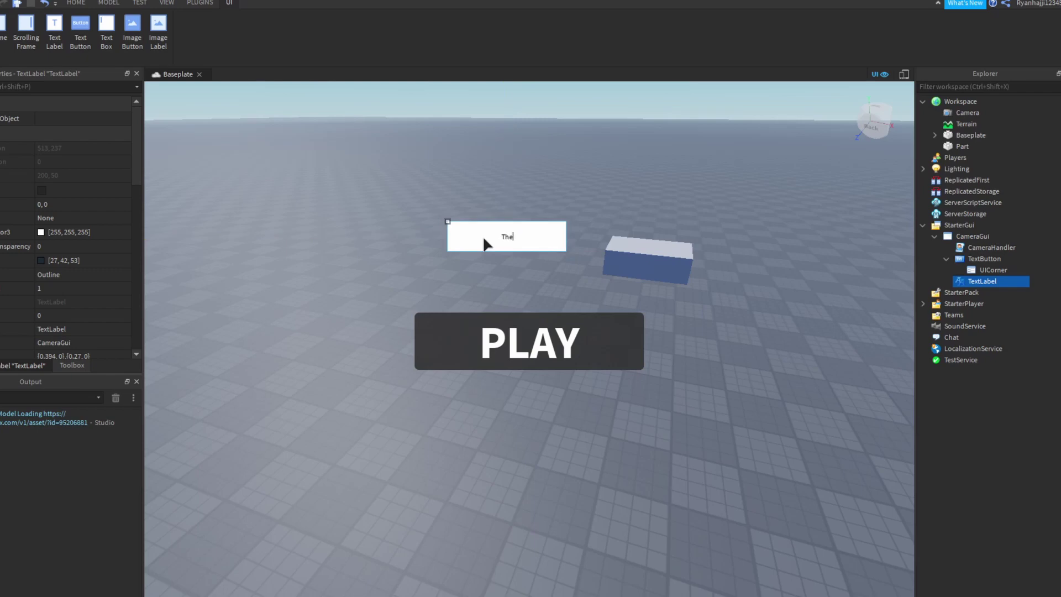
pyautogui.write('The Ho')
pyautogui.write('rror Sch')
pyautogui.write('ool')
pyautogui.press('Return')
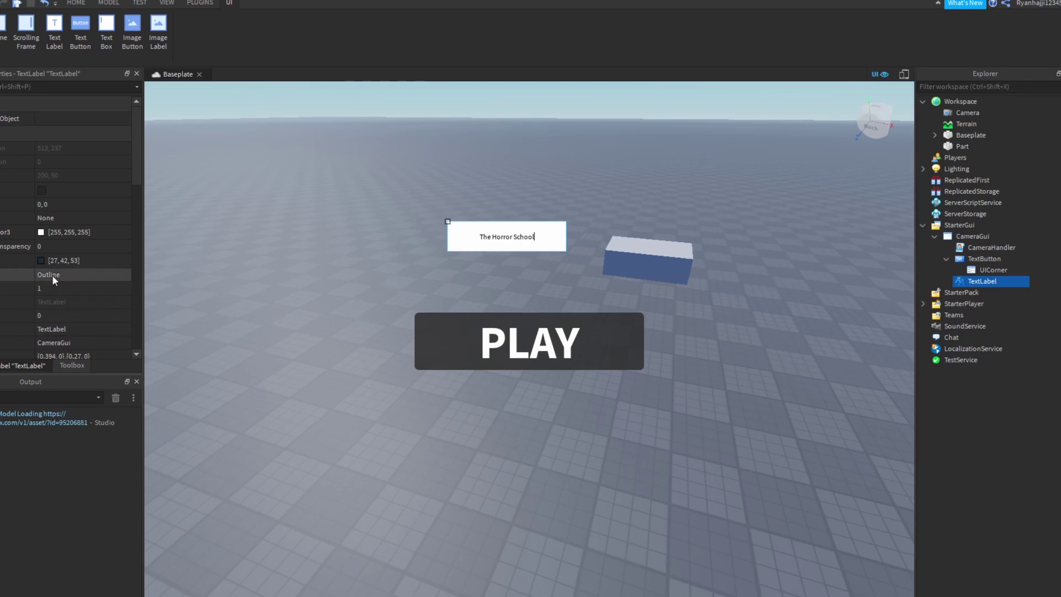
# - Set the title label's background transparency to 1 and turn on scaled text
pyautogui.click(53, 247)
pyautogui.write('1')
pyautogui.press('Return')
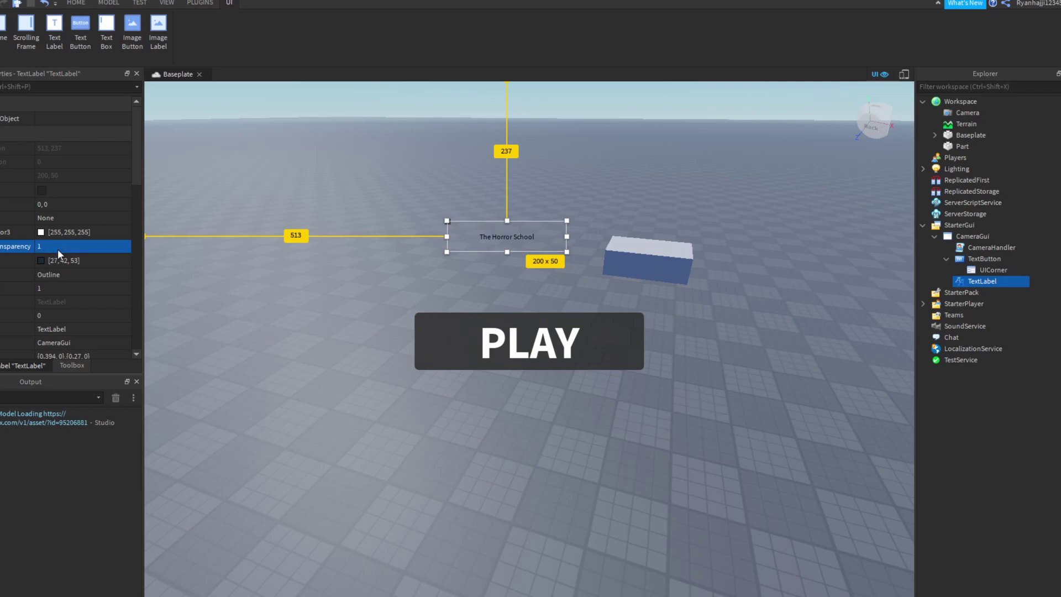
pyautogui.scroll(-5, 44, 273)
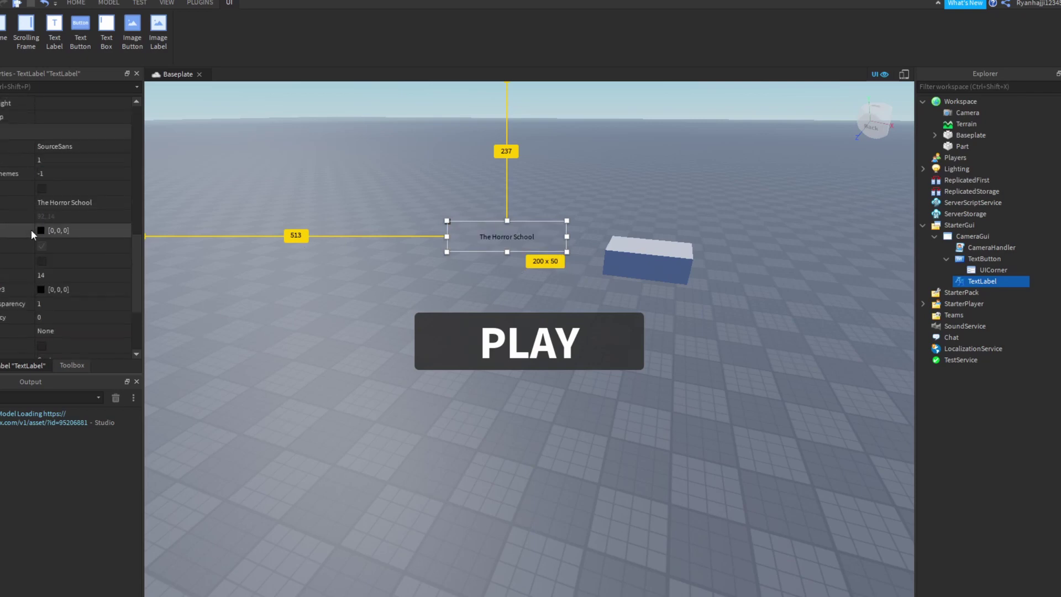
pyautogui.click(39, 260)
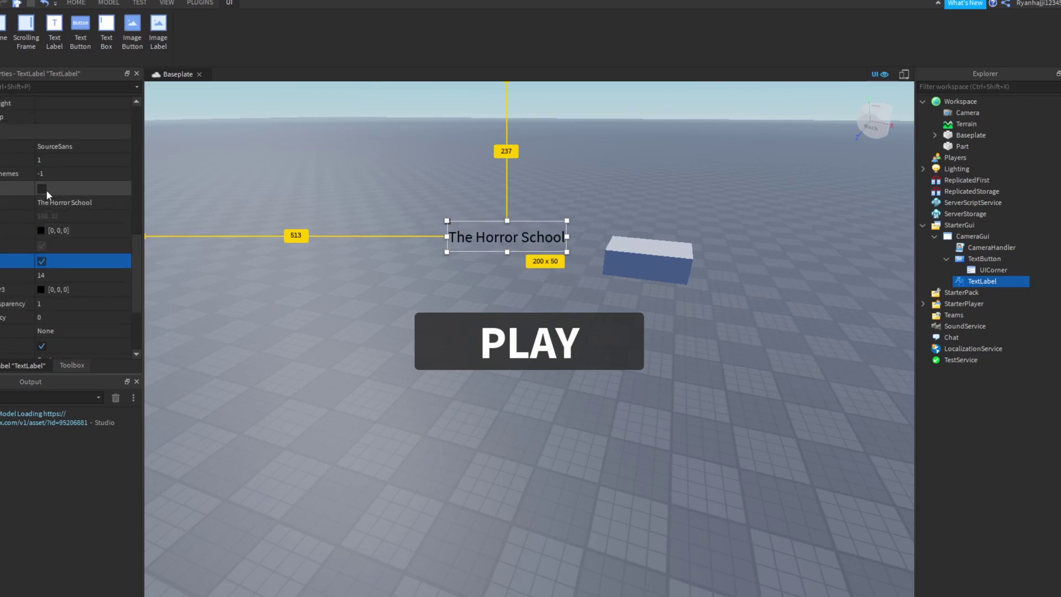
# - Set the title label's font to SourceSansBold and enlarge it to about 476 × 119, centered directly above the PLAY button
pyautogui.click(59, 150)
pyautogui.scroll(-1, 61, 150)
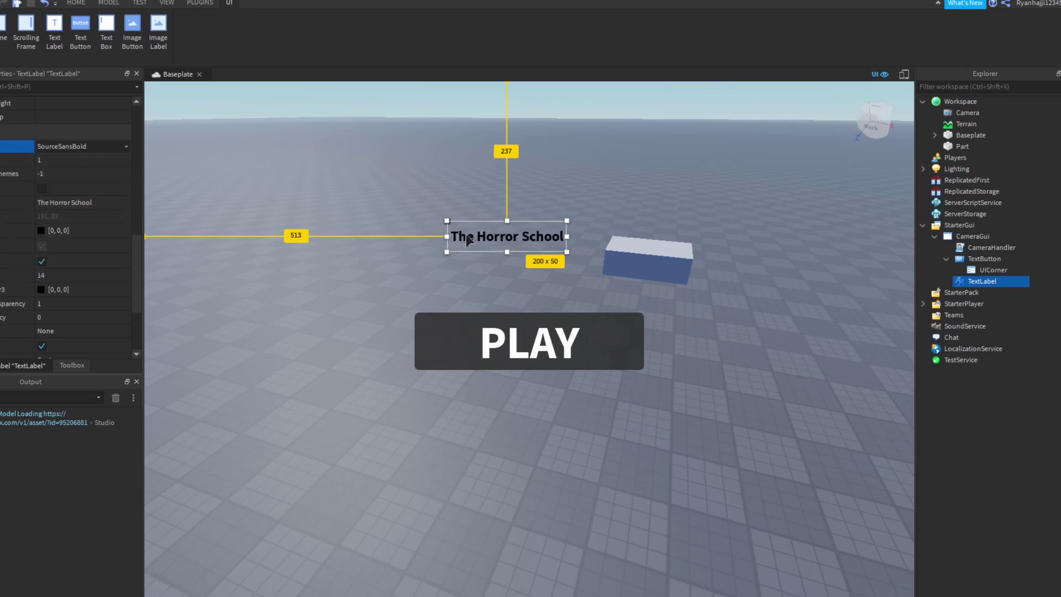
pyautogui.moveTo(566, 252); pyautogui.dragTo(725, 298)
pyautogui.moveTo(614, 277); pyautogui.dragTo(555, 296)
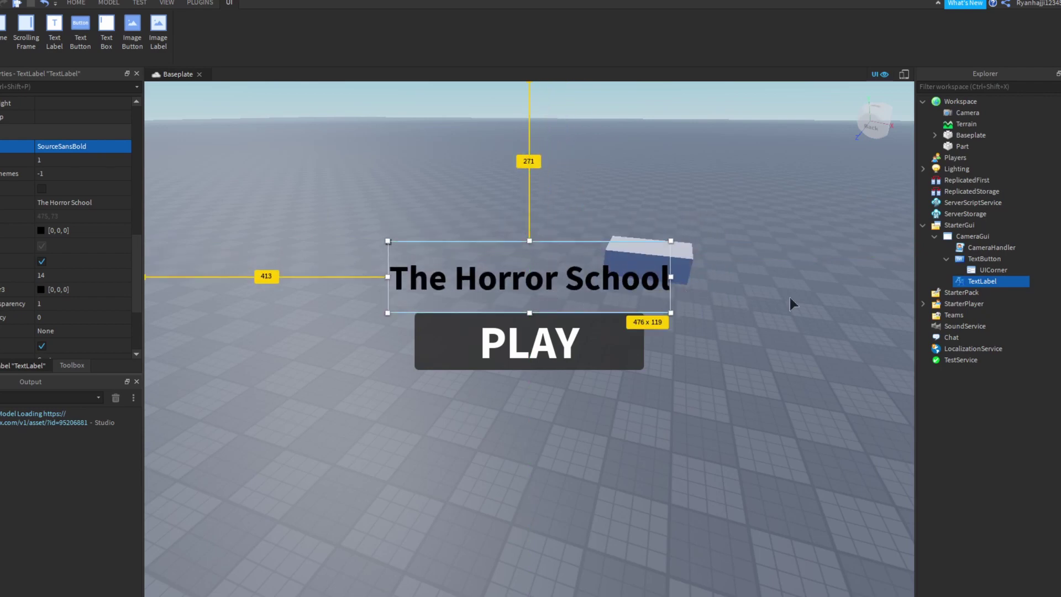
# - Rename the TextLabel holding the title as PlayButton
pyautogui.click(976, 283)
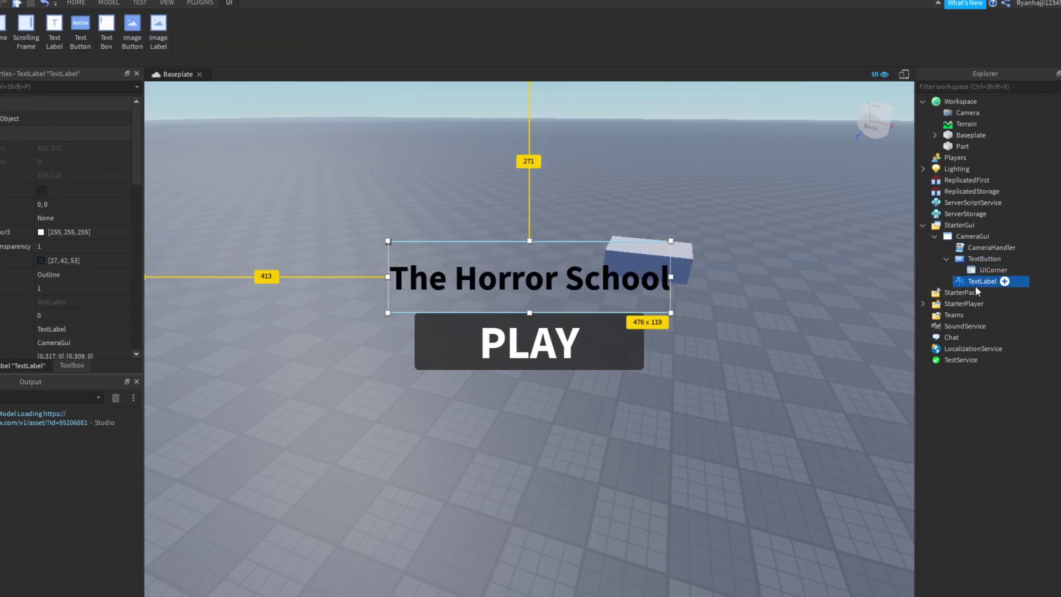
pyautogui.click(975, 273)
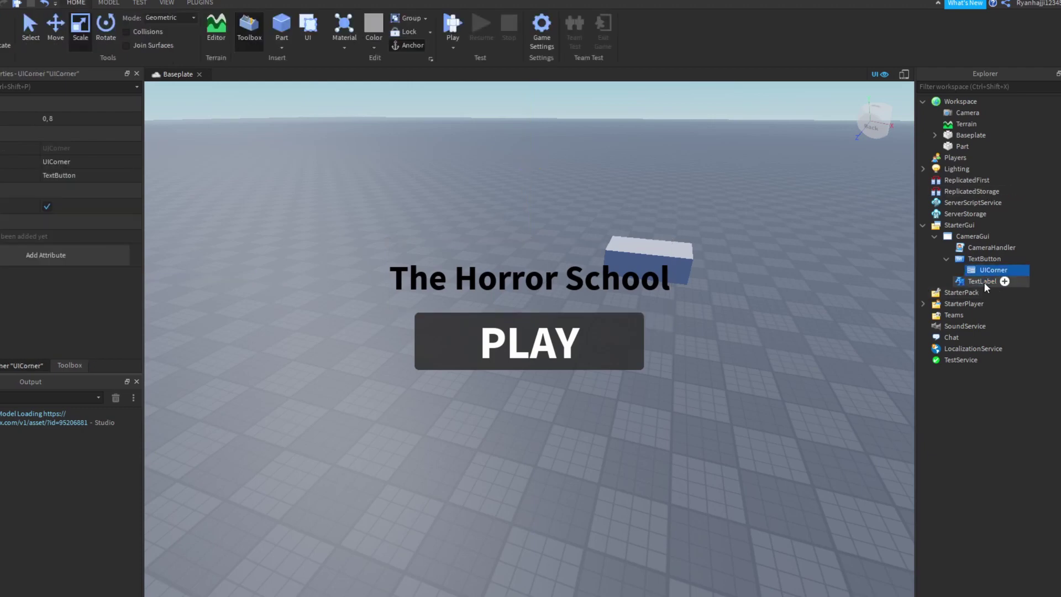
pyautogui.click(981, 281)
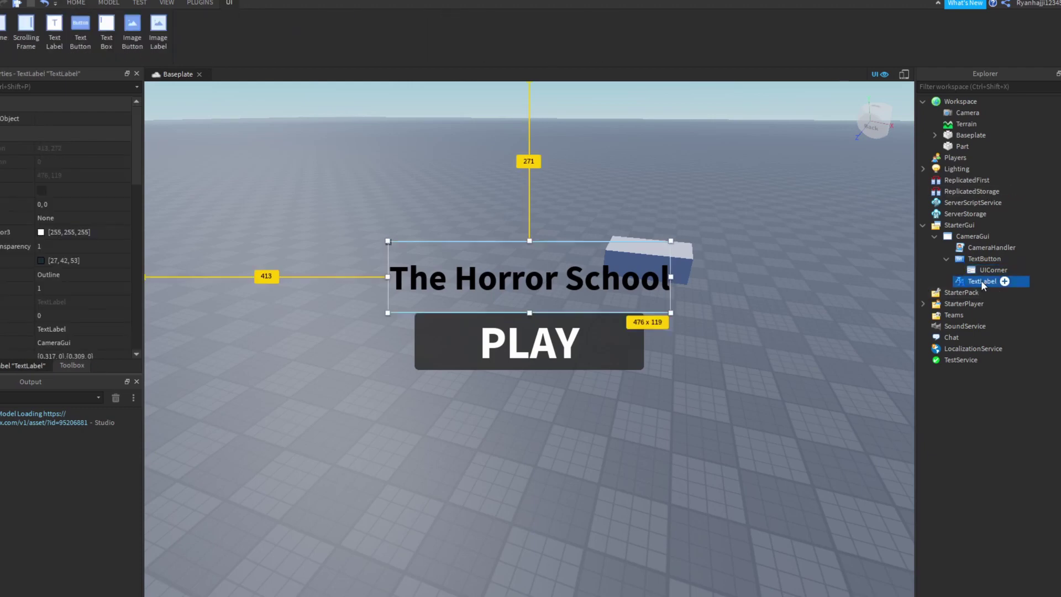
pyautogui.rightClick(980, 280)
pyautogui.click(954, 55)
pyautogui.write('PlayButton')
pyautogui.press('Return')
pyautogui.click(613, 357)
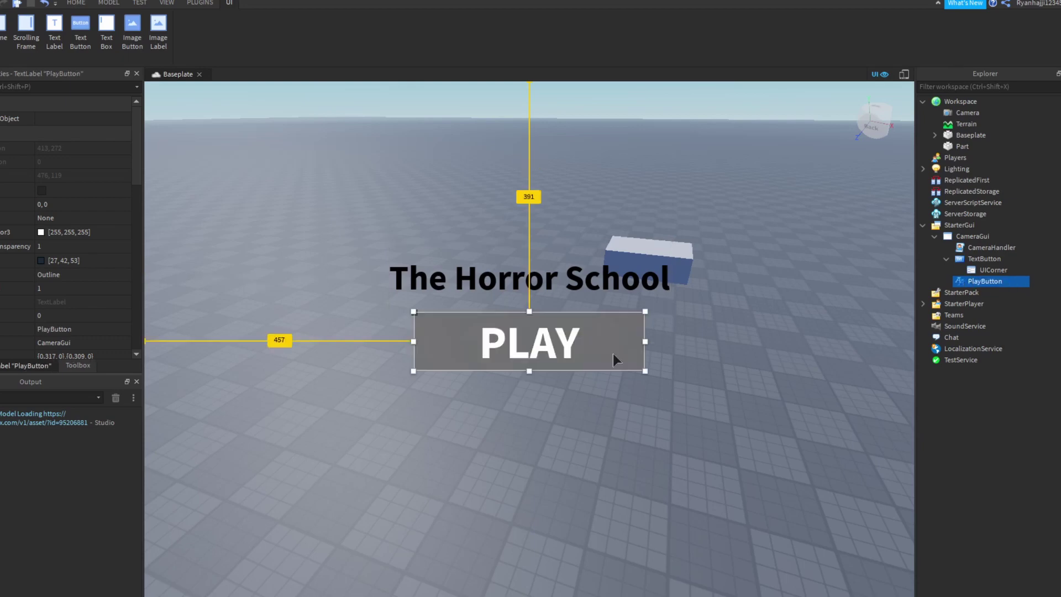
# - Playtest the game to check how the menu screen displays, and stop the test
pyautogui.click(667, 403)
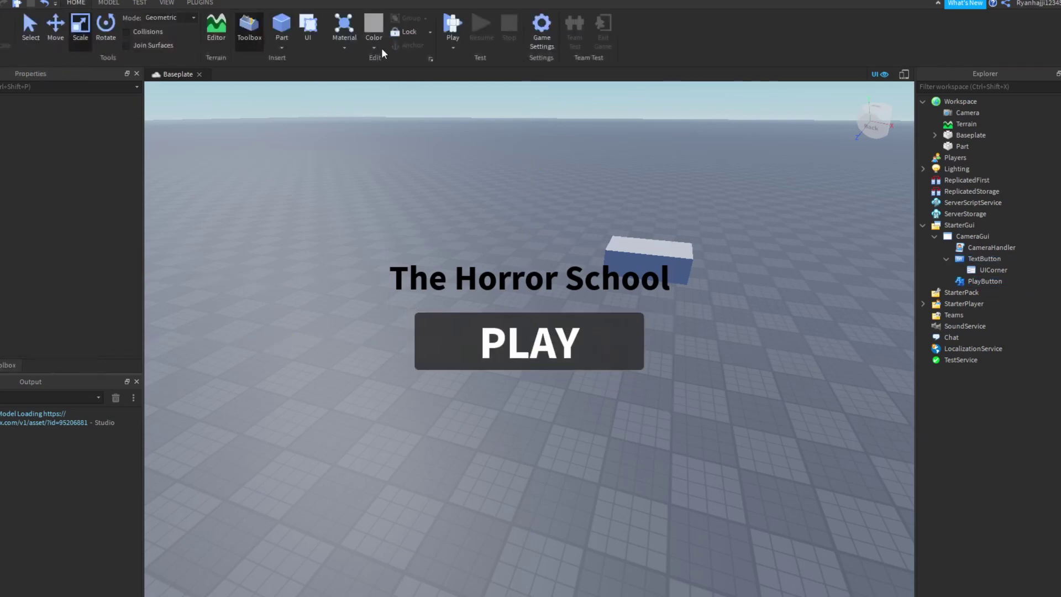
pyautogui.click(453, 25)
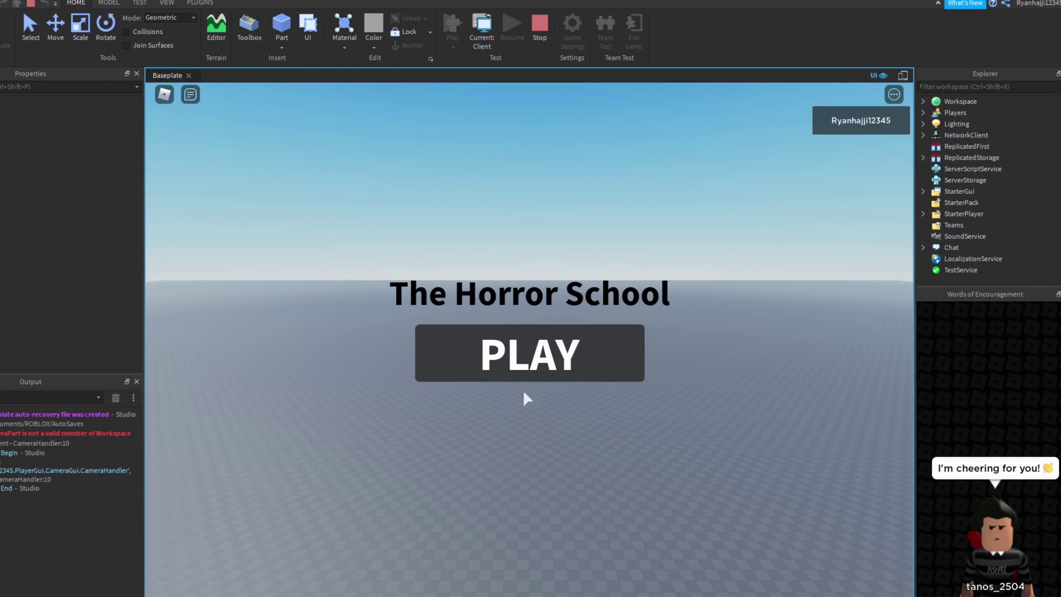
pyautogui.click(535, 27)
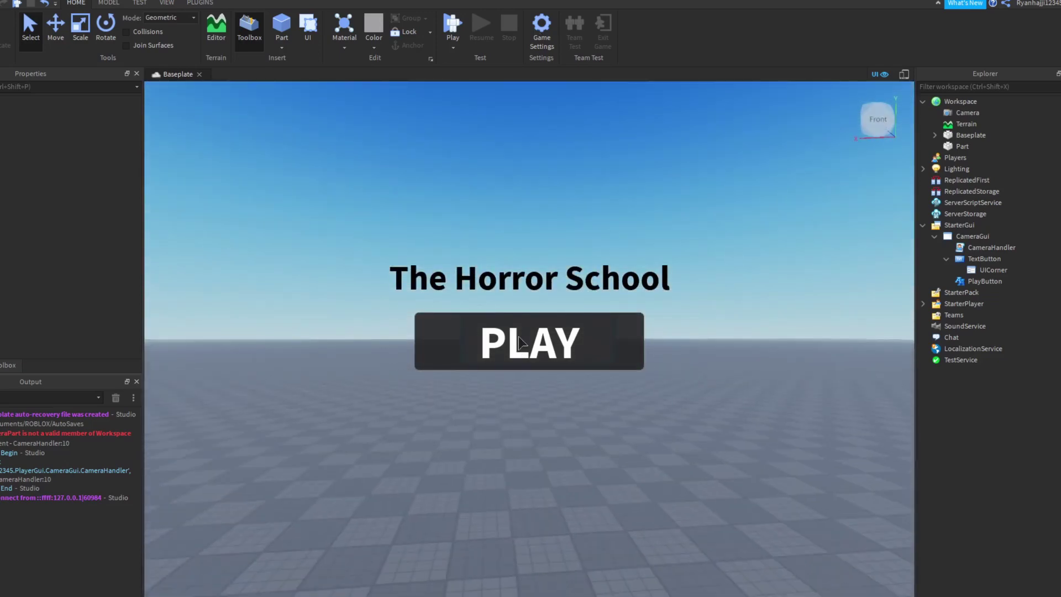
pyautogui.scroll(-3, 681, 387)
pyautogui.moveTo(681, 387); pyautogui.dragTo(648, 335, button='right')
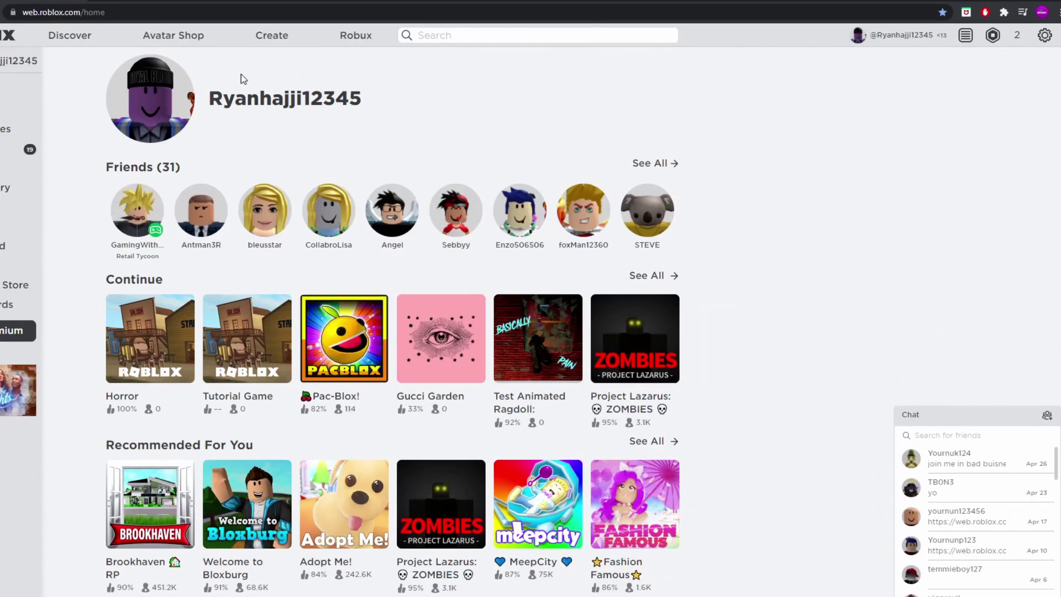
# - On the Roblox website, open the Welcome to Bloxburg page, highlight the game ID in its URL, and return to the home page
pyautogui.click(232, 518)
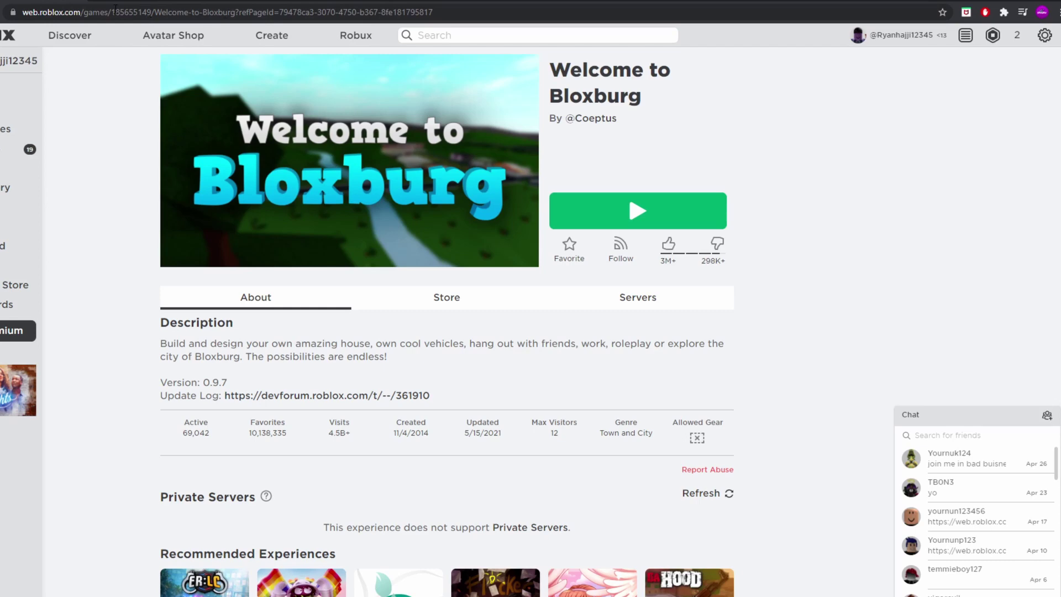
pyautogui.doubleClick(142, 13)
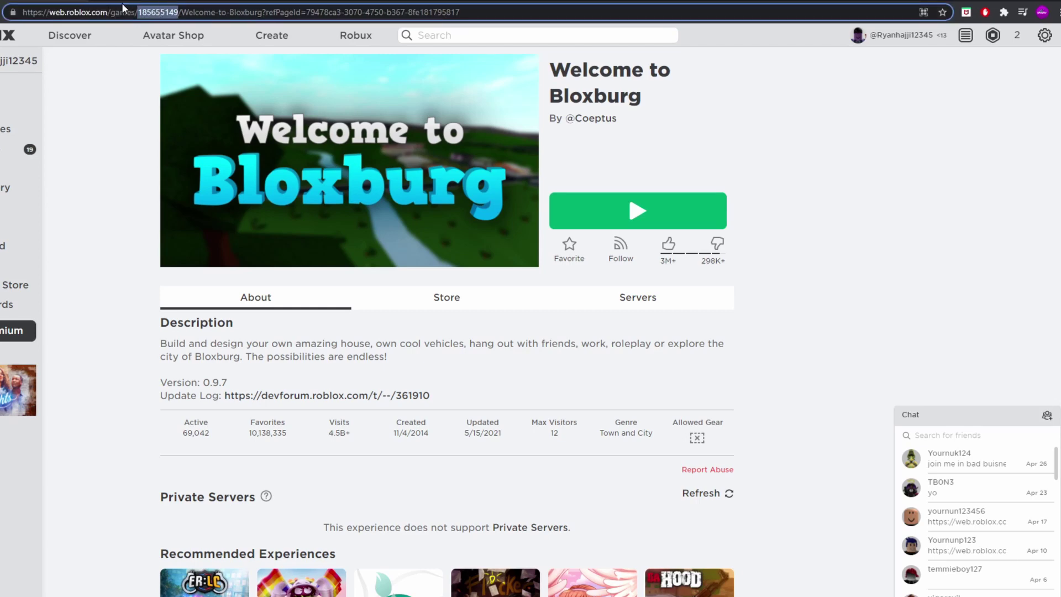
pyautogui.click(7, 35)
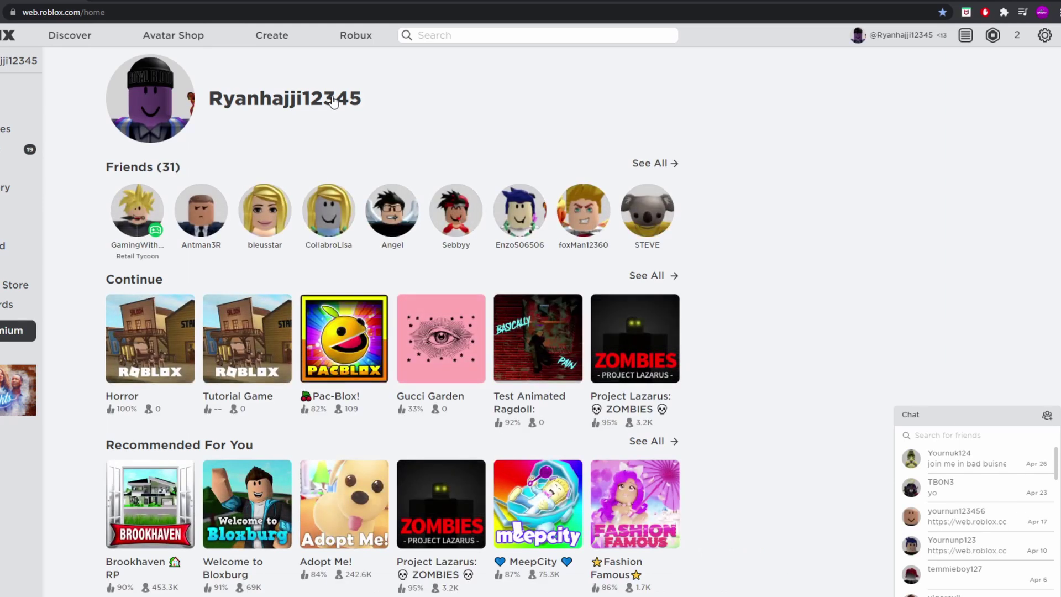
# - Open the Horror experience from the creations on the account's own profile and highlight the game ID in its URL
pyautogui.click(332, 102)
pyautogui.click(763, 299)
pyautogui.click(763, 298)
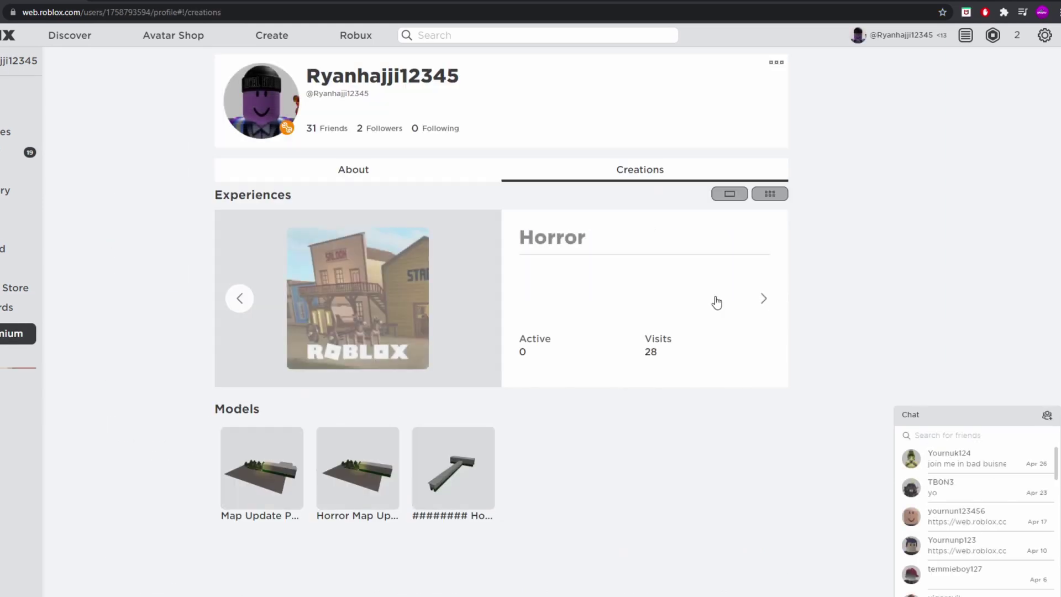
pyautogui.click(373, 301)
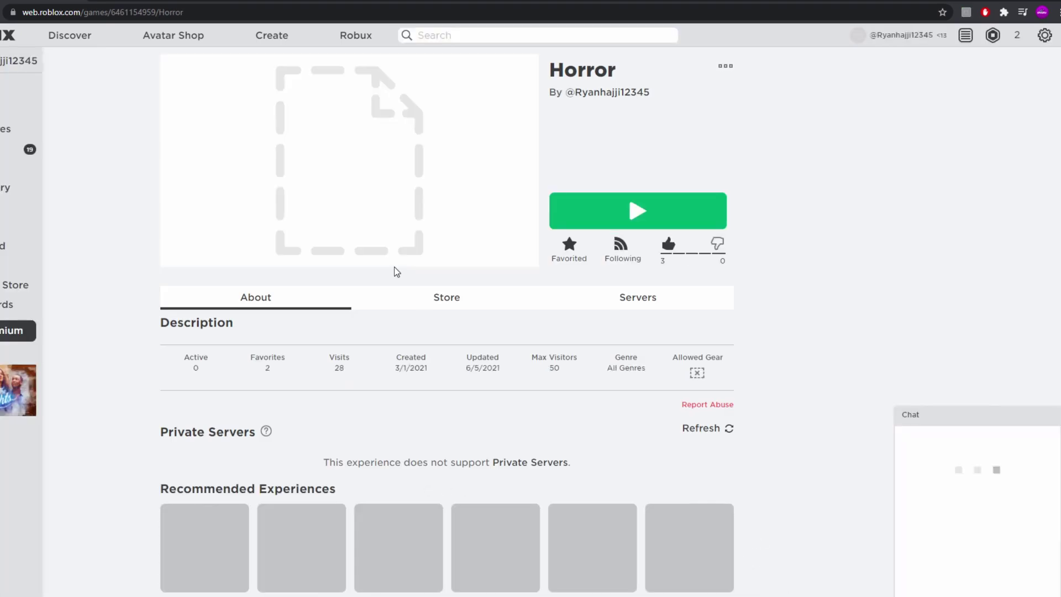
pyautogui.doubleClick(160, 12)
pyautogui.hotkey('ctrl', 'c')
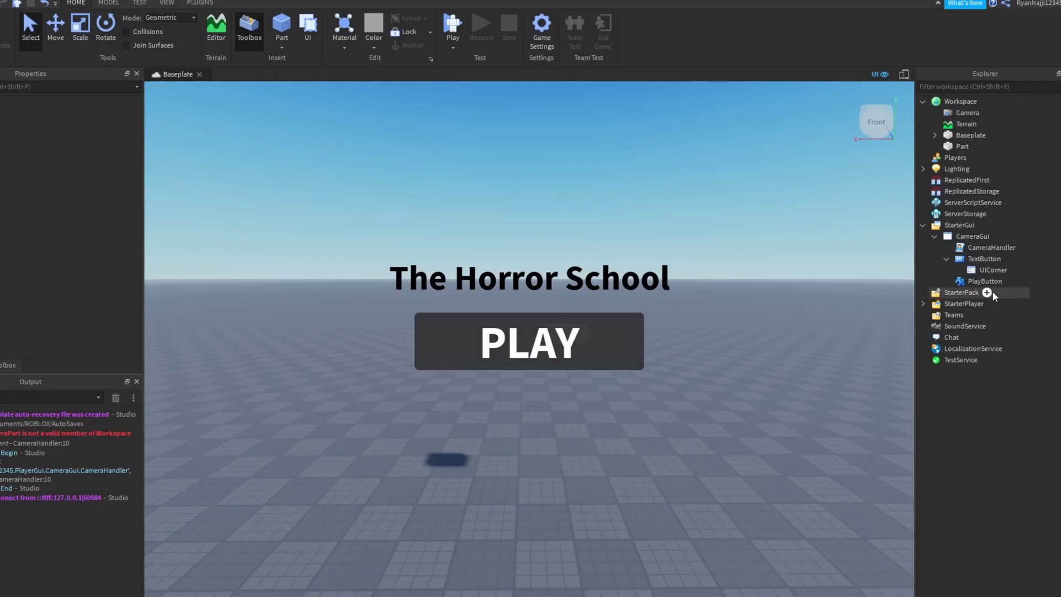
# - Back in Roblox Studio, rename the PLAY TextButton in CameraGui as PlayButton
pyautogui.click(989, 289)
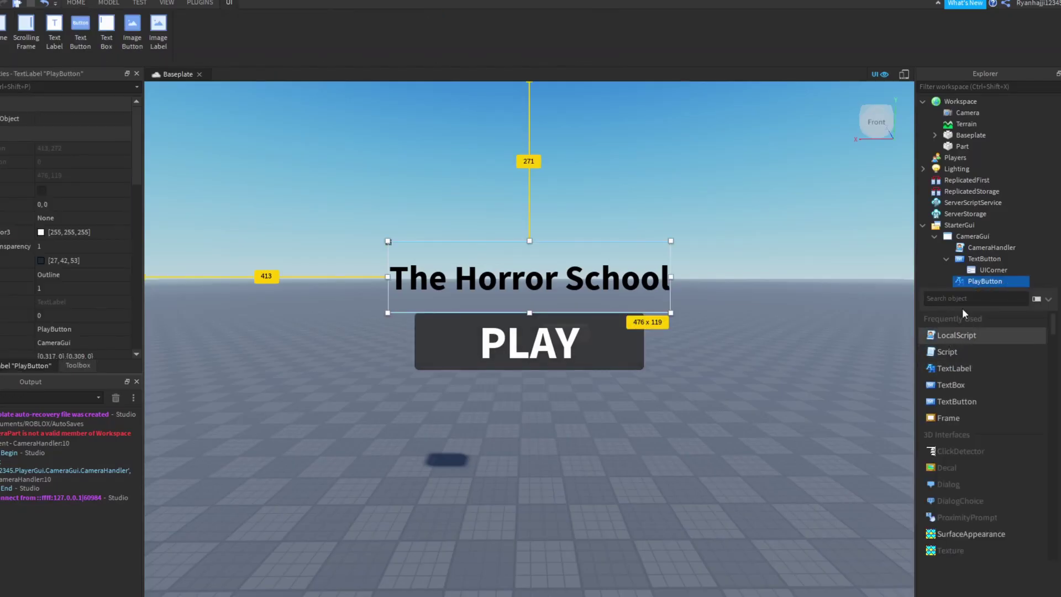
pyautogui.click(979, 271)
pyautogui.click(983, 258)
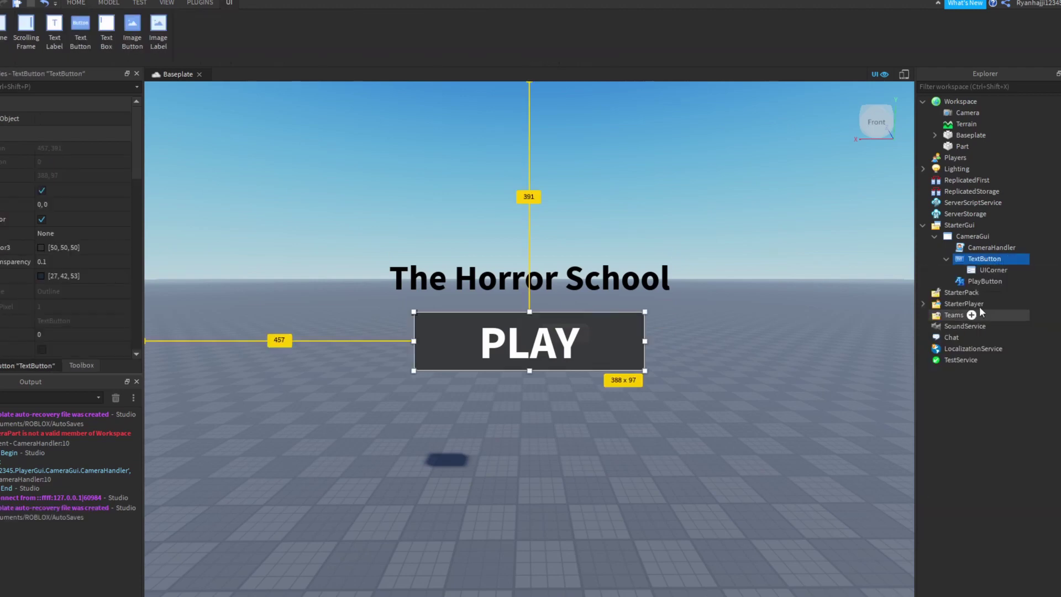
pyautogui.rightClick(984, 259)
pyautogui.click(940, 330)
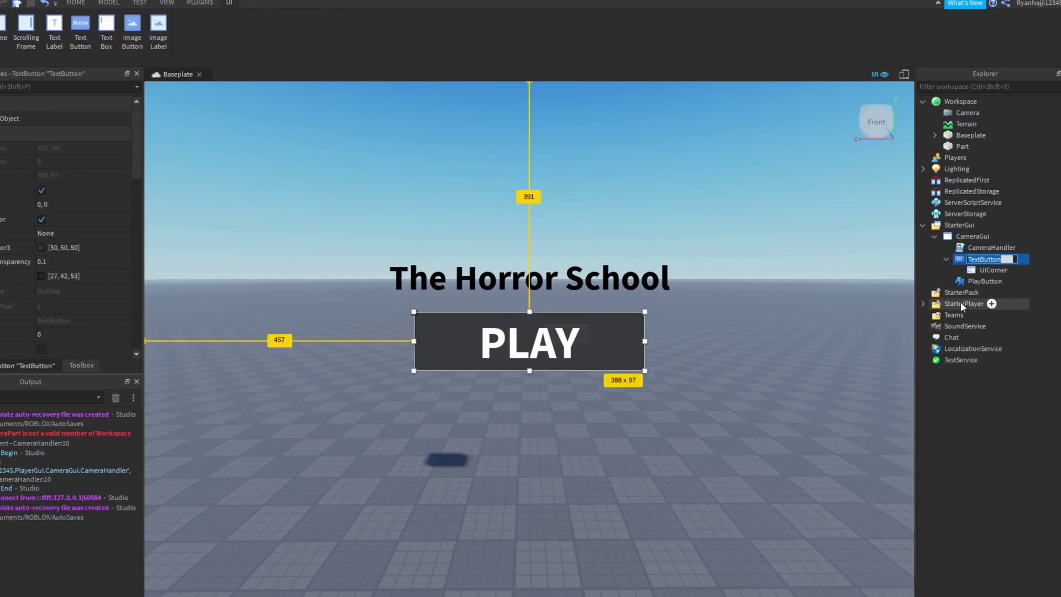
pyautogui.write('PlayButton')
pyautogui.press('Return')
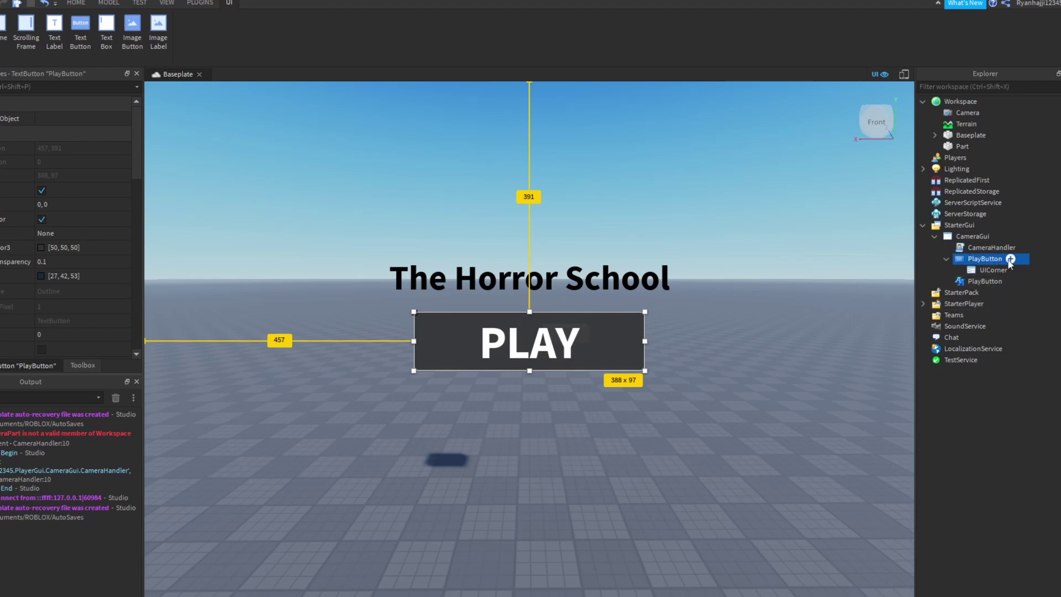
# - Add a LocalScript inside the PlayButton text button and clear its default code
pyautogui.click(1010, 260)
pyautogui.click(938, 304)
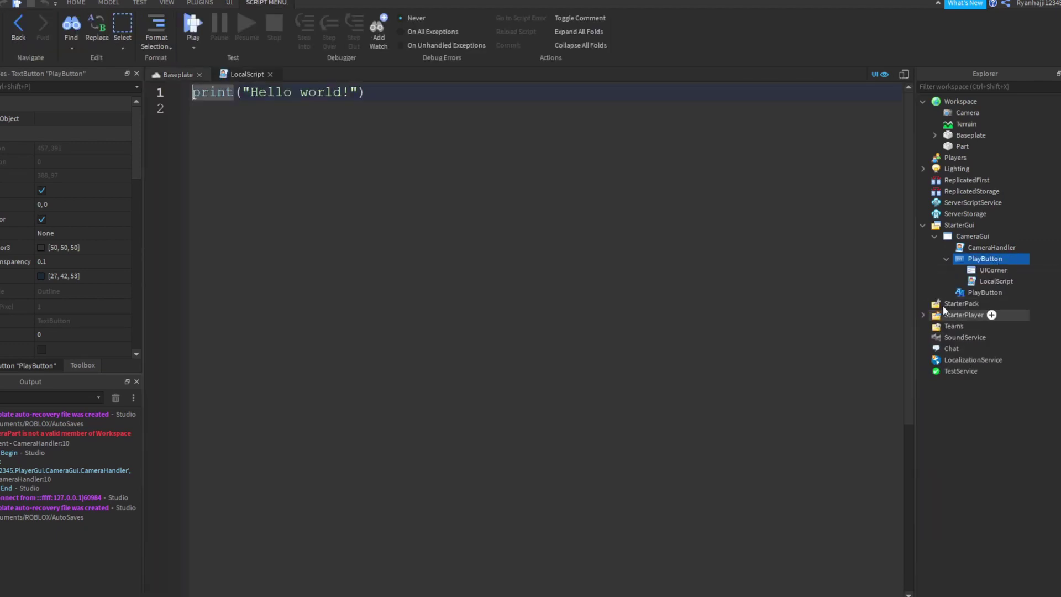
pyautogui.click(994, 281)
pyautogui.click(599, 202)
pyautogui.hotkey('ctrl', 'a')
pyautogui.press('BackSpace')
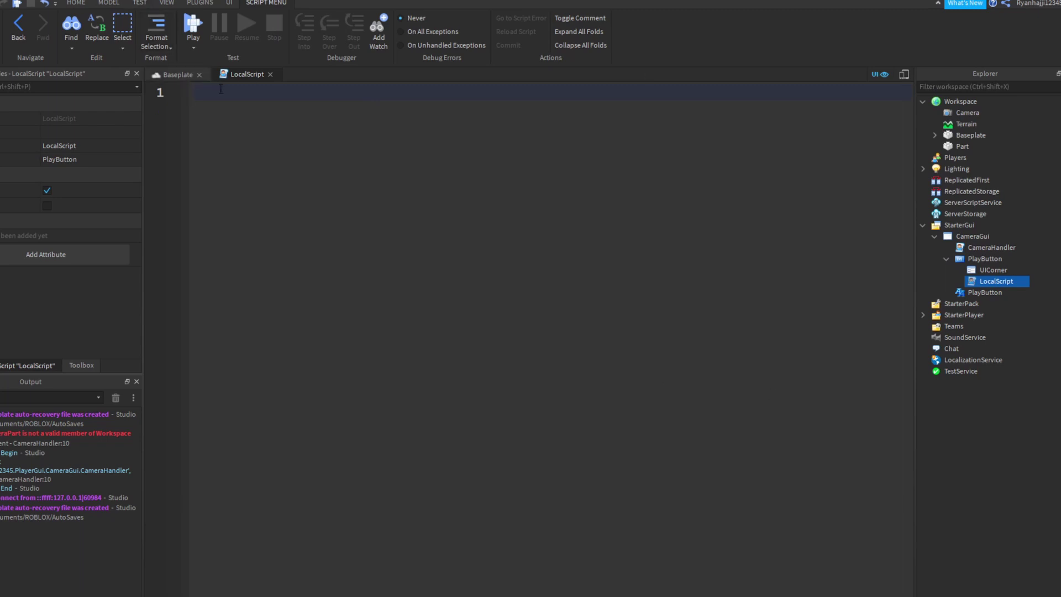
# - Write script.Parent.MouseButton1Click:Connect(function() in the LocalScript, with its closing end, so the button's click runs a function
pyautogui.write('script.Parent')
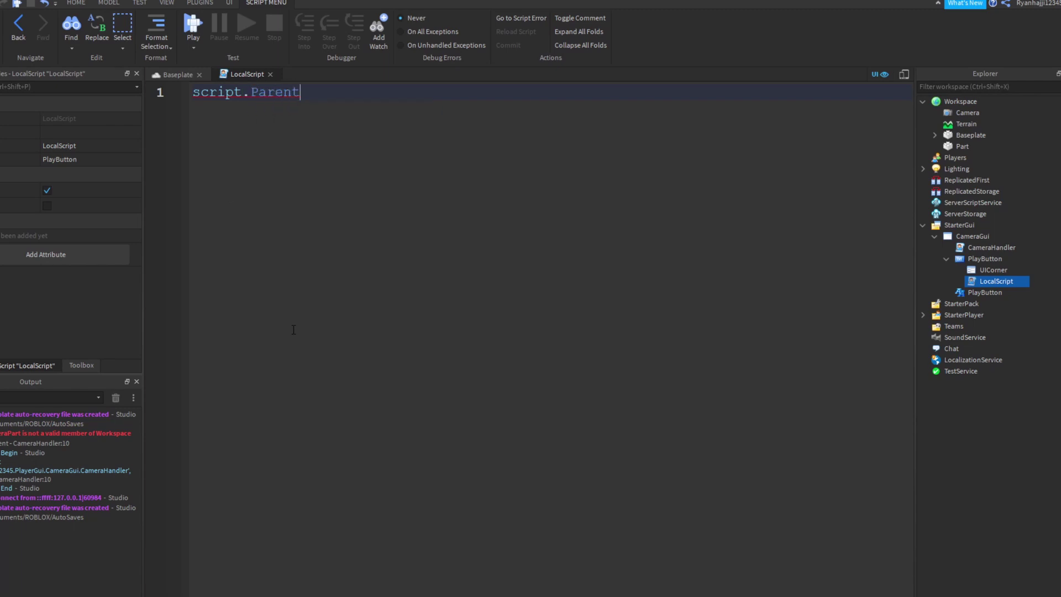
pyautogui.write('.M')
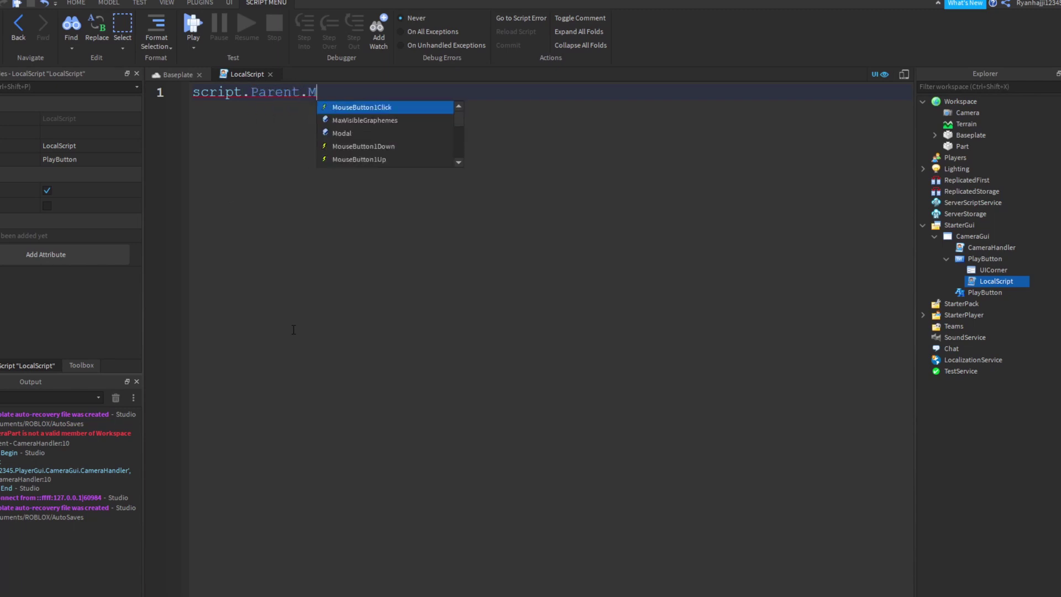
pyautogui.write('ouseButton1Click:Con')
pyautogui.press('Tab')
pyautogui.write('(functuio')
pyautogui.press('Tab')
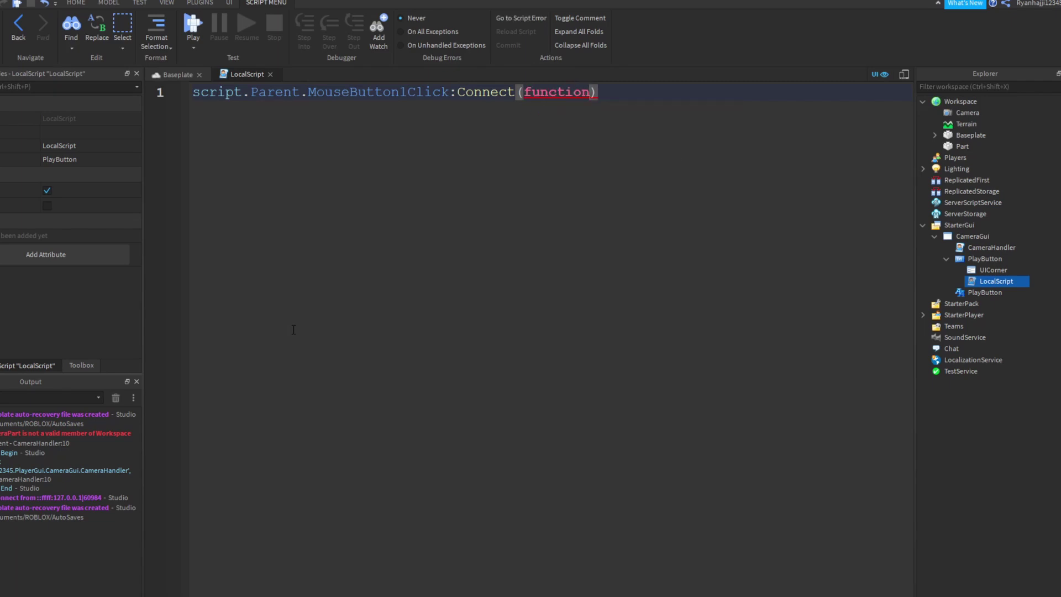
pyautogui.write('()')
pyautogui.press('Return')
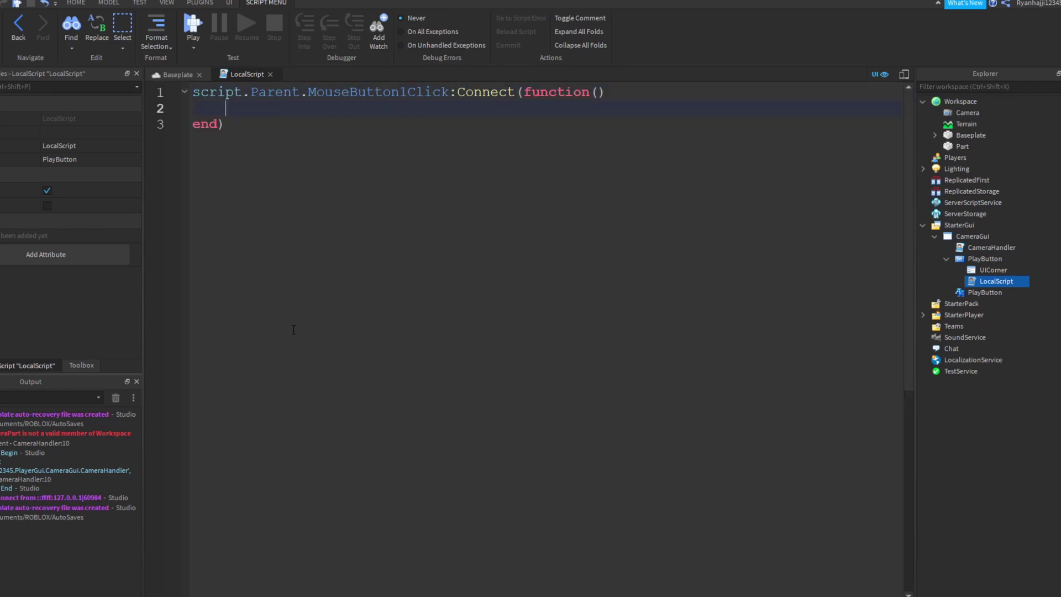
# - Inside the click function, add a game:GetService("TeleportService") call
pyautogui.write('game:g')
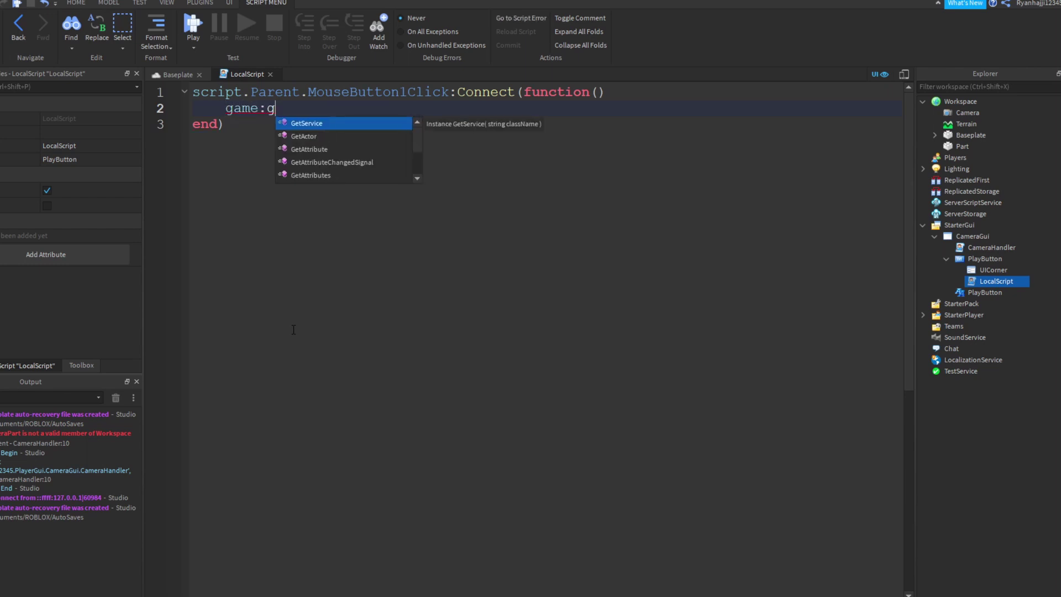
pyautogui.press('Tab')
pyautogui.write('("te')
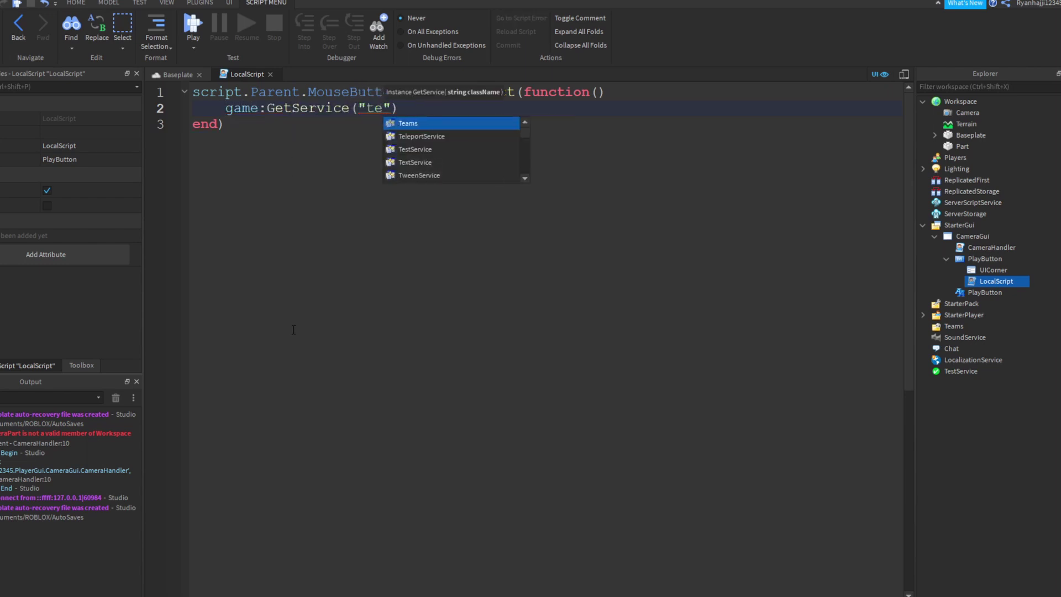
pyautogui.press('Down')
pyautogui.press('Tab')
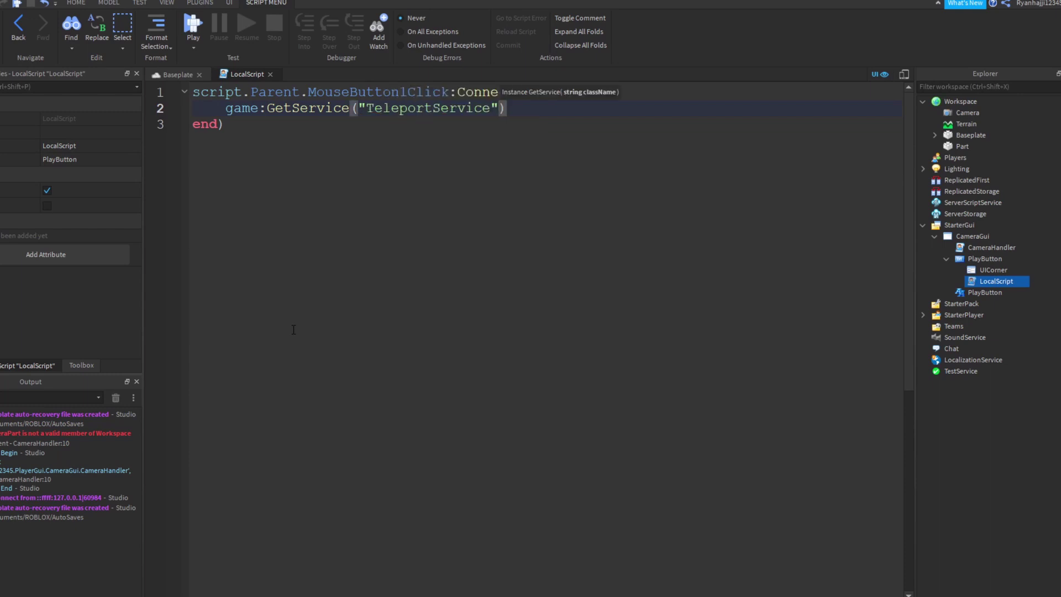
pyautogui.press('Right')
pyautogui.write(':Teleport')
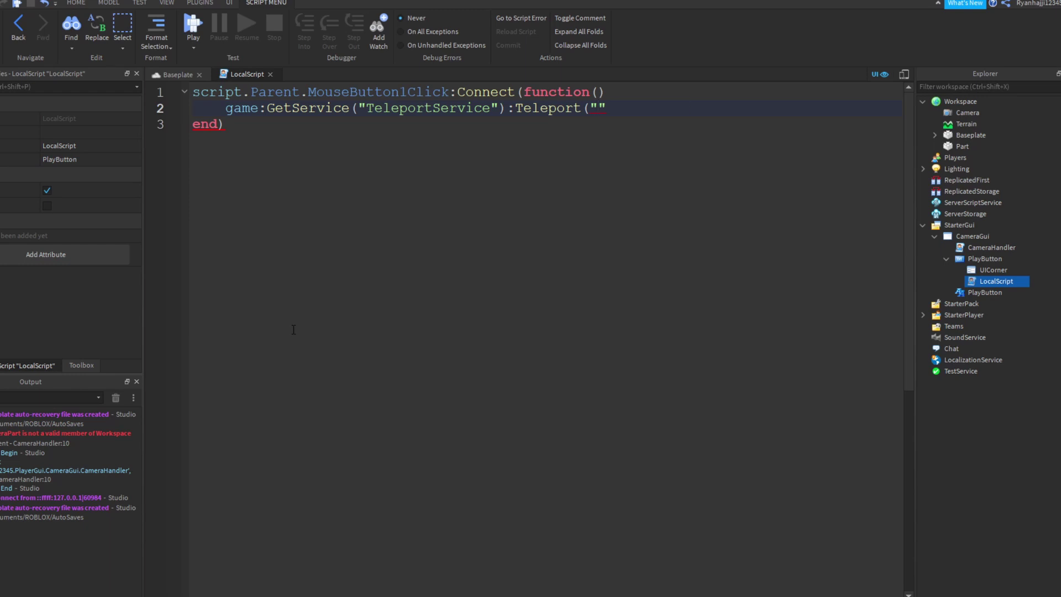
pyautogui.write('("')
pyautogui.hotkey('ctrl', 'v')
pyautogui.write('")')
pyautogui.click(268, 346)
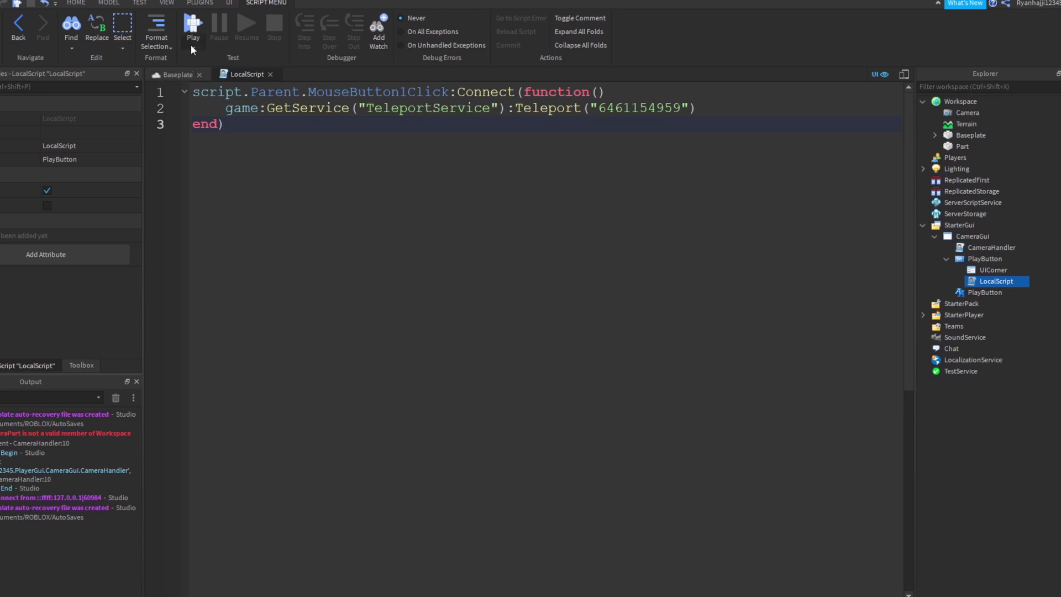
# - Return to the Baseplate view, undo the first effect inserted in Lighting, and add a BlurEffect there instead
pyautogui.click(172, 75)
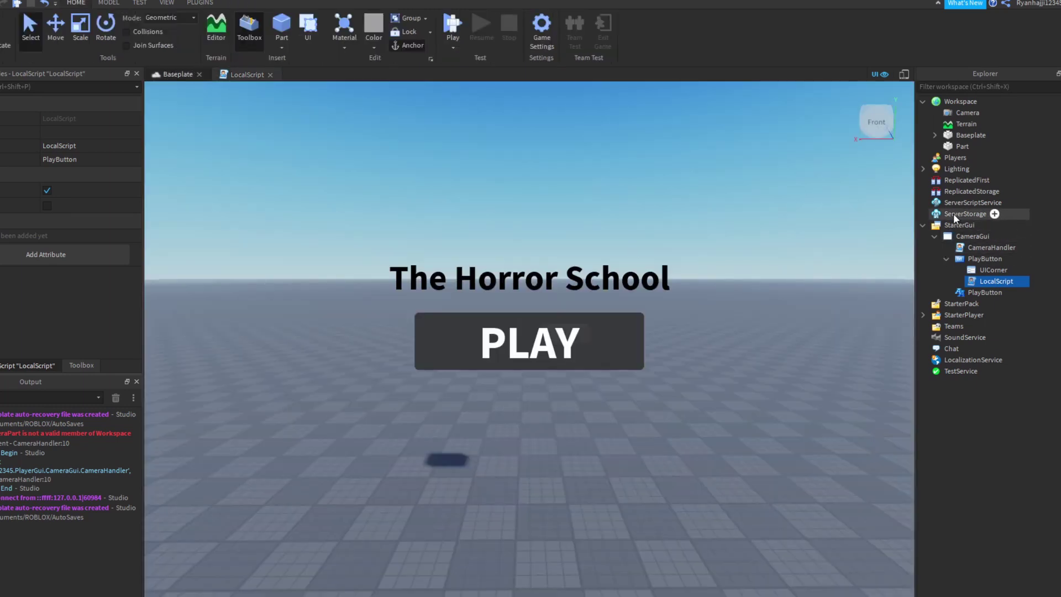
pyautogui.click(956, 169)
pyautogui.click(977, 168)
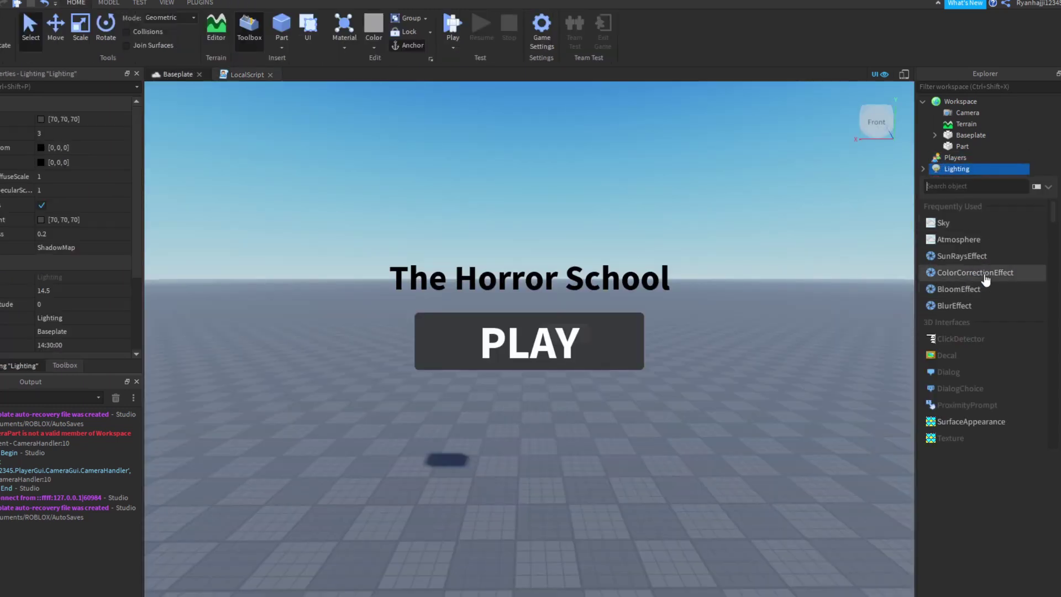
pyautogui.click(992, 293)
pyautogui.hotkey('ctrl', 'z')
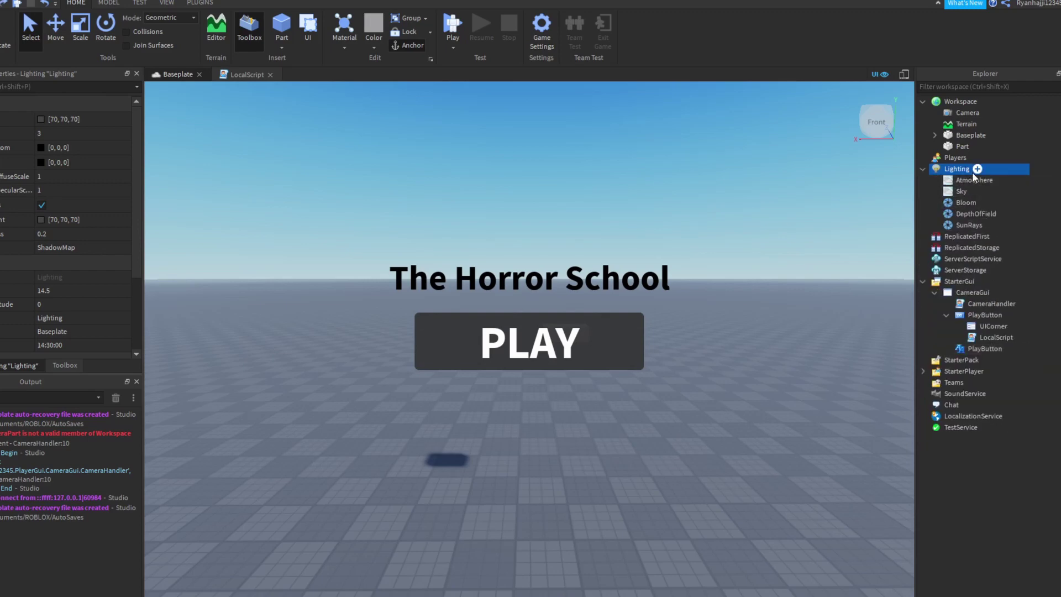
pyautogui.click(977, 169)
pyautogui.click(963, 346)
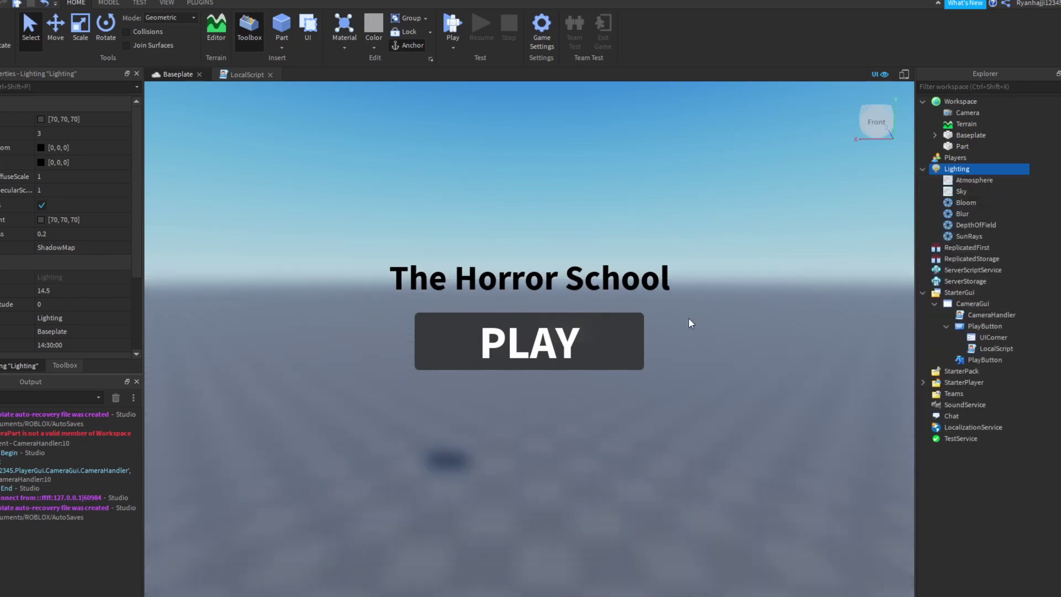
# - Playtest the blurred menu screen, try its PLAY button, and stop the test
pyautogui.moveTo(488, 143); pyautogui.dragTo(475, 149, button='right')
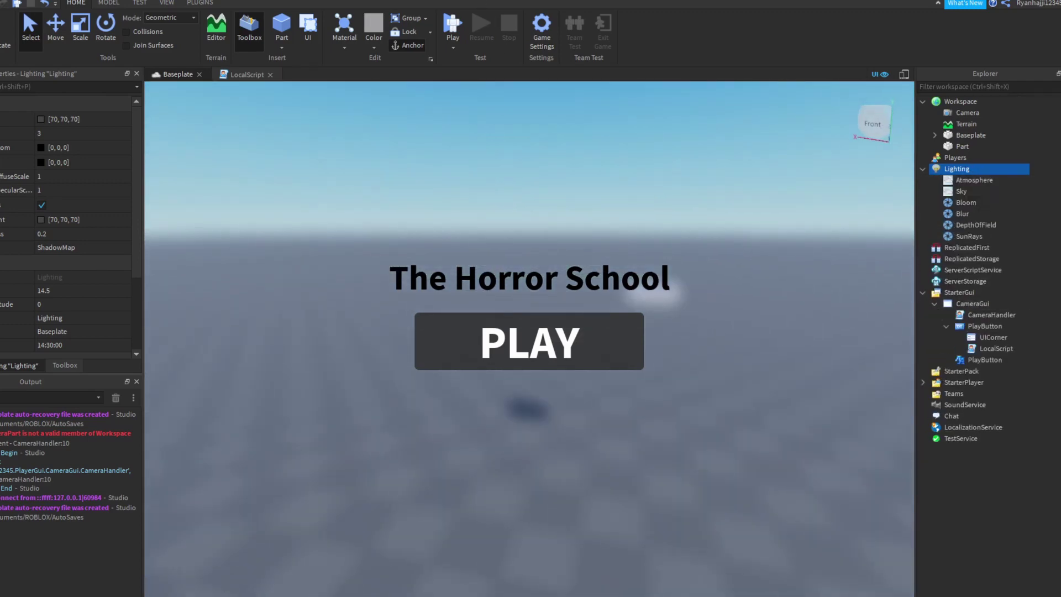
pyautogui.click(452, 32)
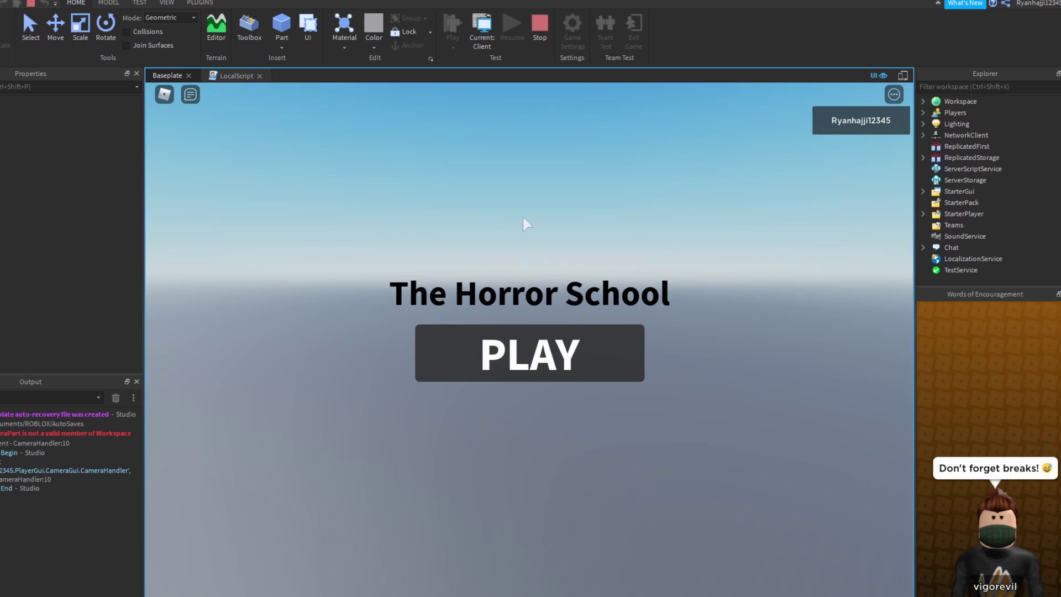
pyautogui.click(492, 349)
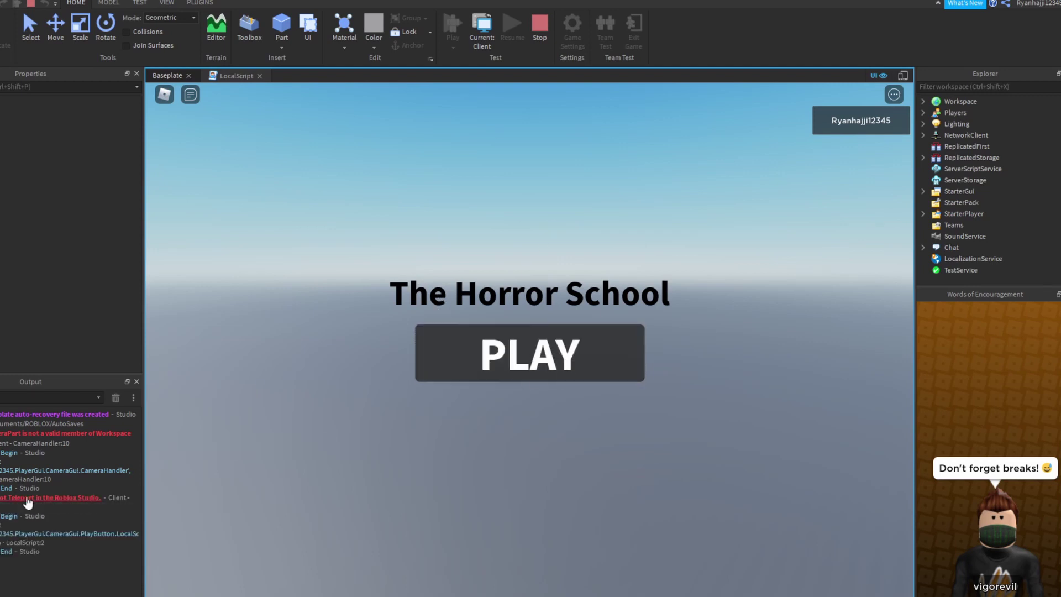
pyautogui.click(541, 27)
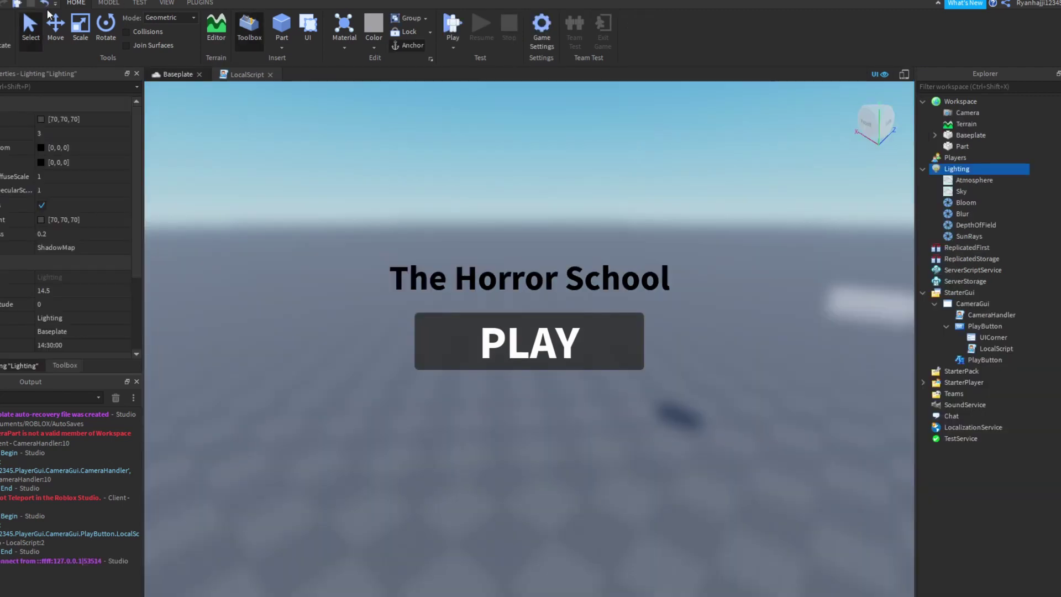
# - Start publishing the place to Roblox as a new game and name it Tutorial
pyautogui.click(3, 3)
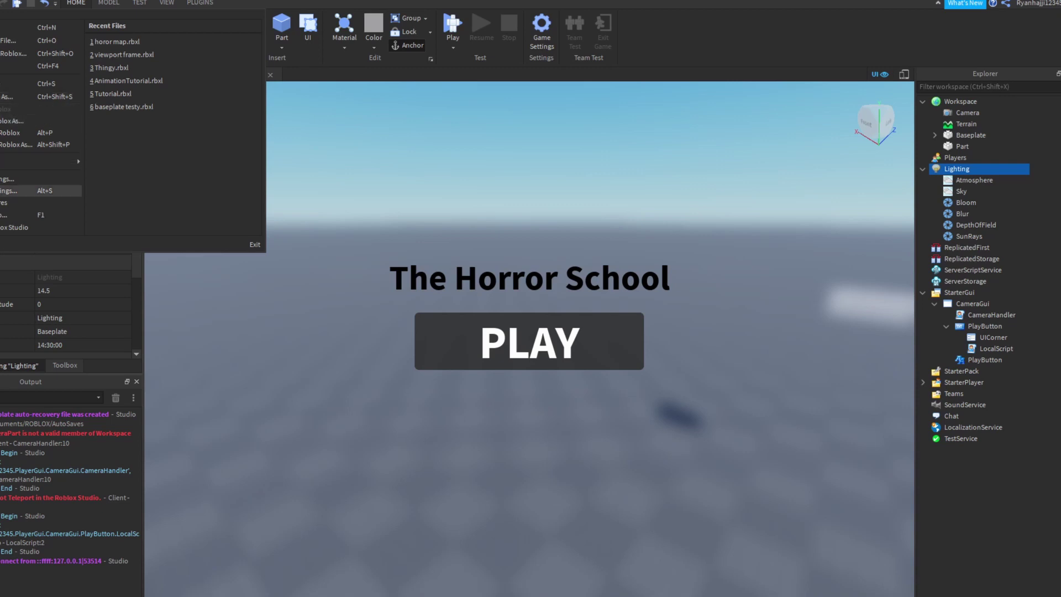
pyautogui.click(7, 178)
pyautogui.click(519, 206)
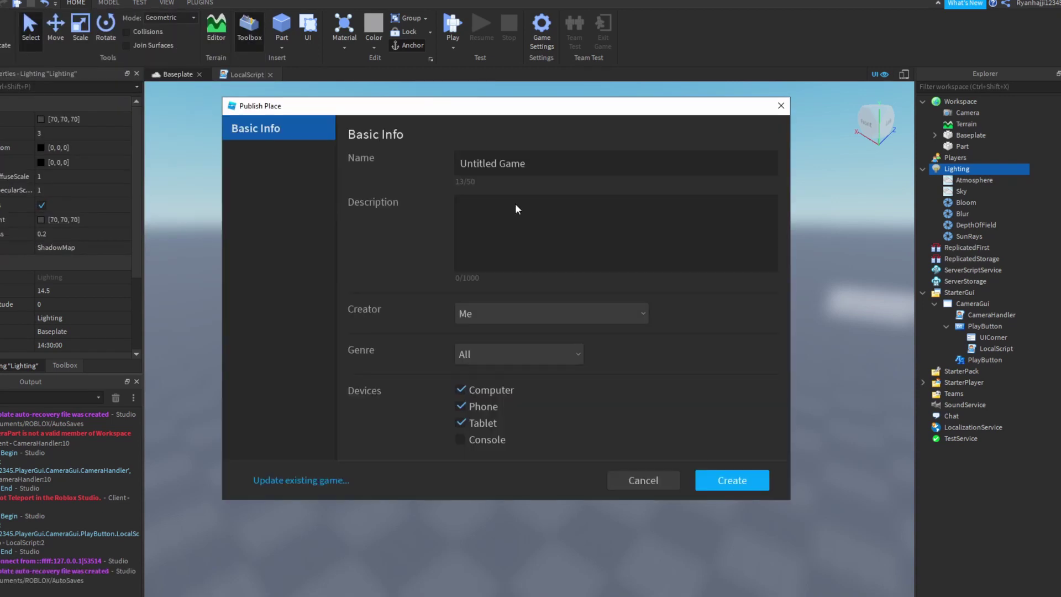
pyautogui.doubleClick(527, 163)
pyautogui.hotkey('ctrl', 'a')
pyautogui.write('Tutorial')
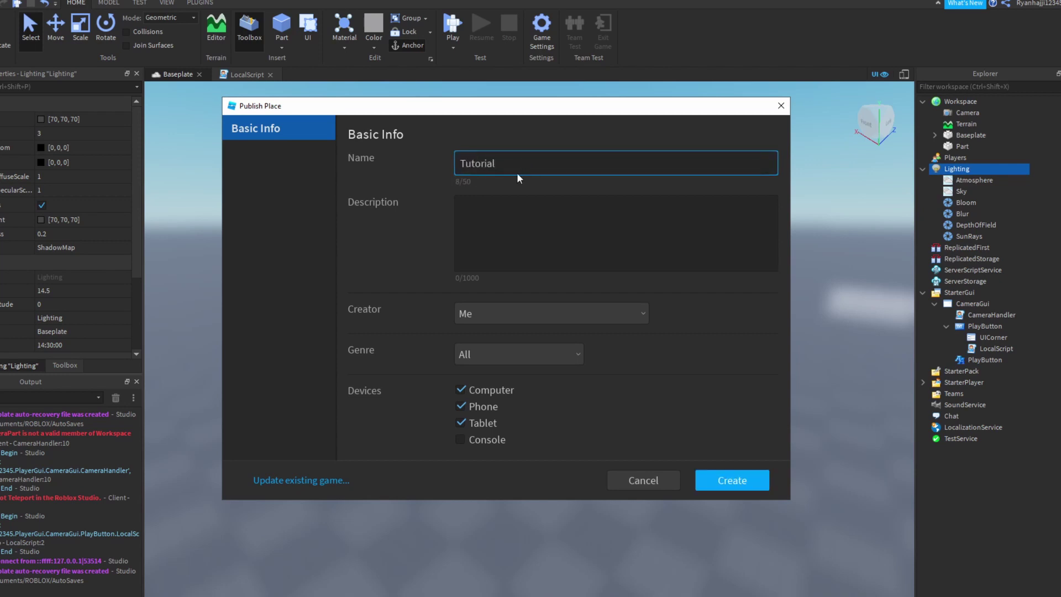
# - Enter the game description "This is for a youtube video!"
pyautogui.click(516, 217)
pyautogui.write('This is y')
pyautogui.press('BackSpace')
pyautogui.write('for ')
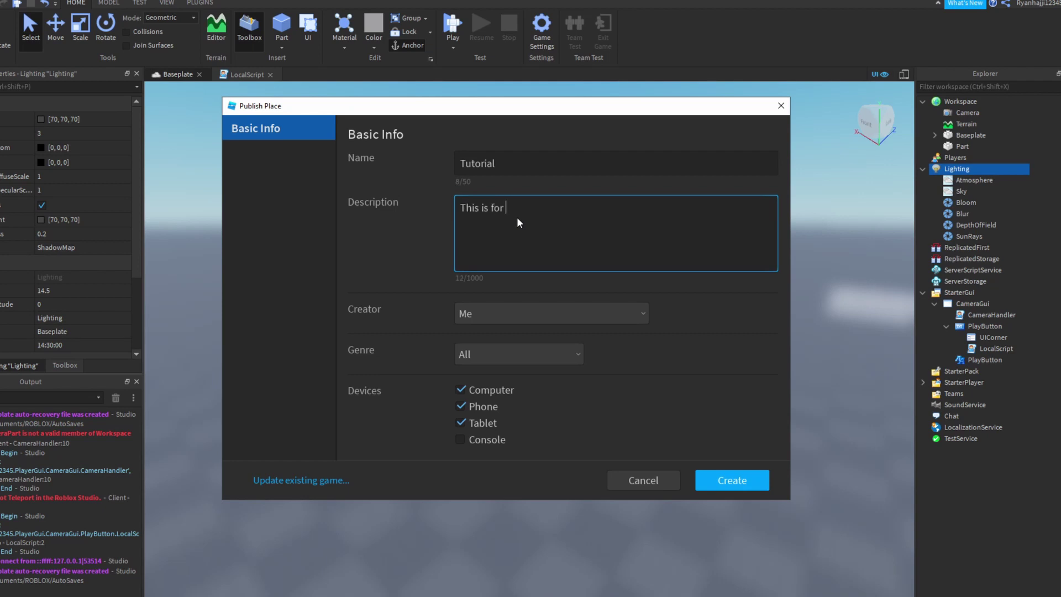
pyautogui.write('a youtube video!')
# - Enable the Console device by accepting the content agreement, pick the genre, and create the game
pyautogui.click(458, 439)
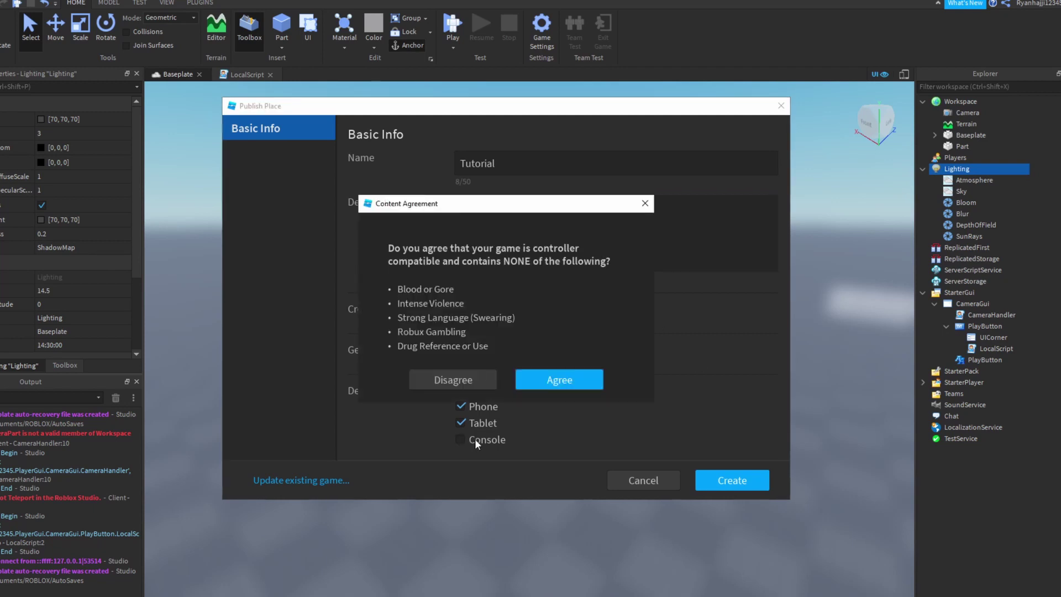
pyautogui.click(558, 443)
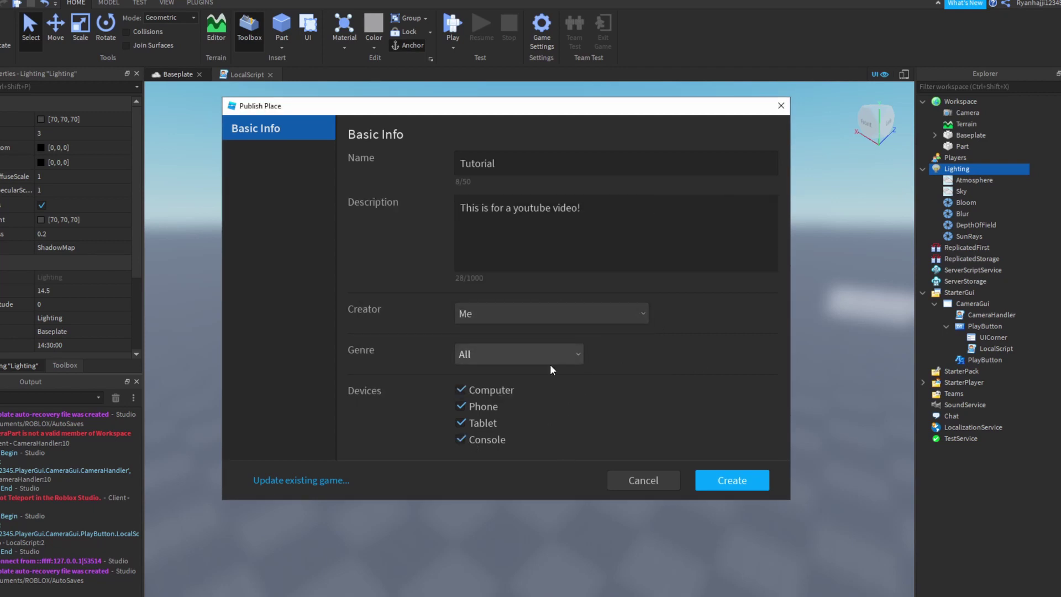
pyautogui.click(536, 358)
pyautogui.click(512, 379)
pyautogui.click(725, 478)
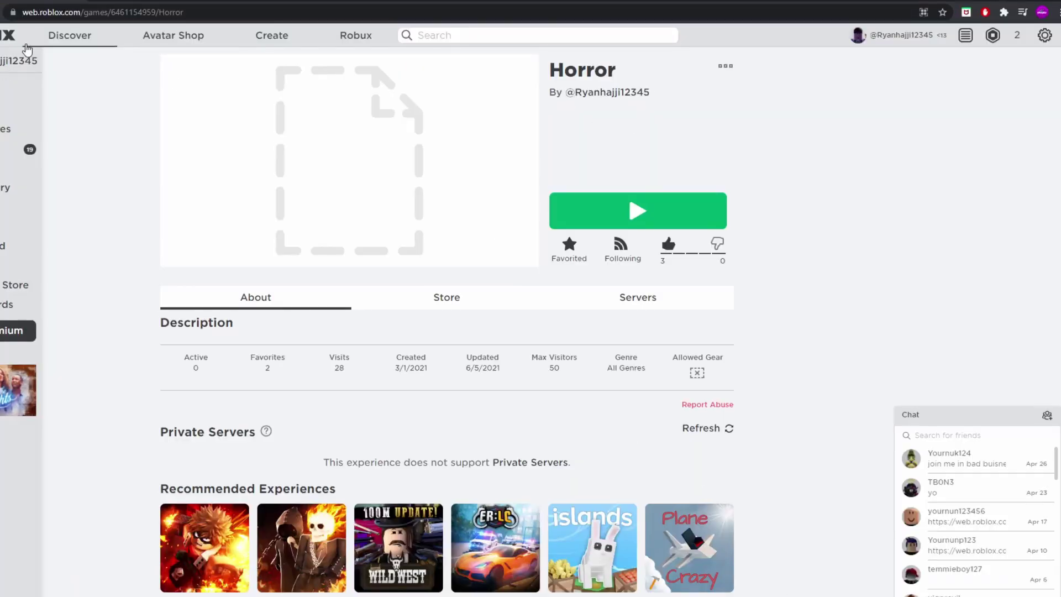
# - On the Roblox website, open the account's own profile and show its created experiences as a grid
pyautogui.click(26, 50)
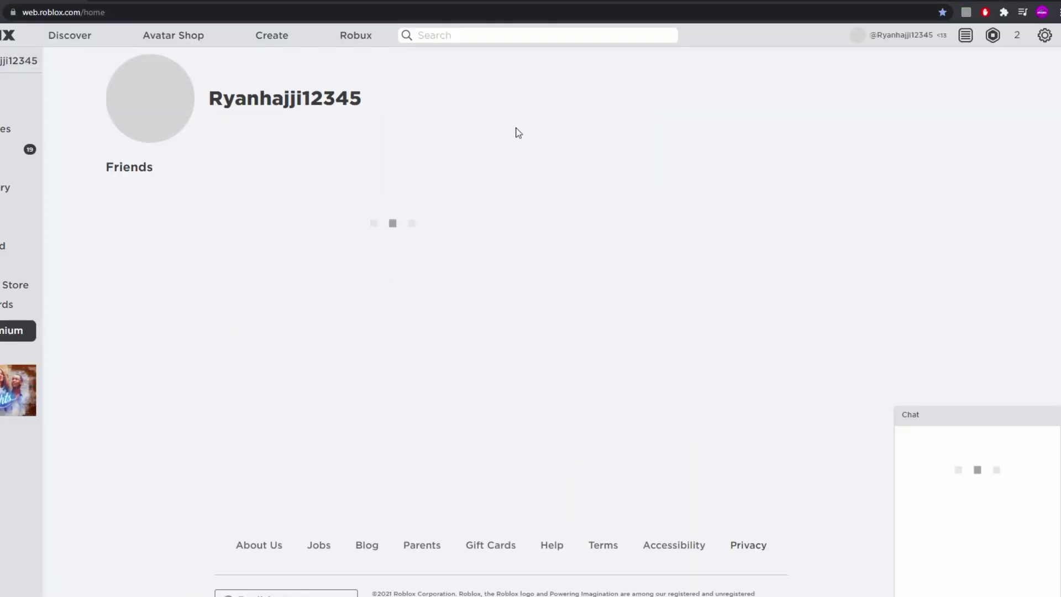
pyautogui.click(322, 108)
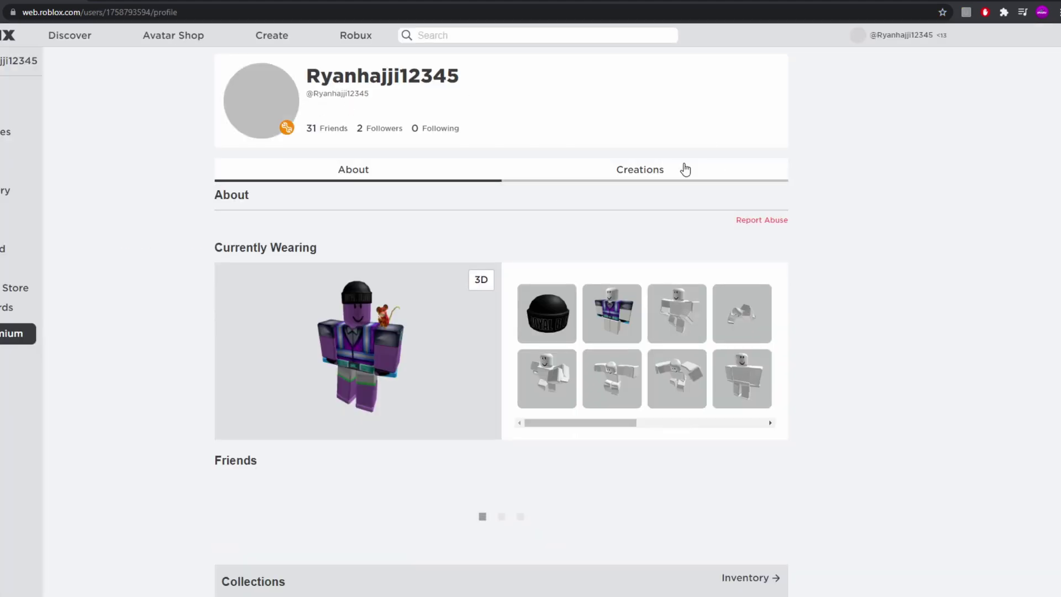
pyautogui.click(685, 169)
pyautogui.click(766, 297)
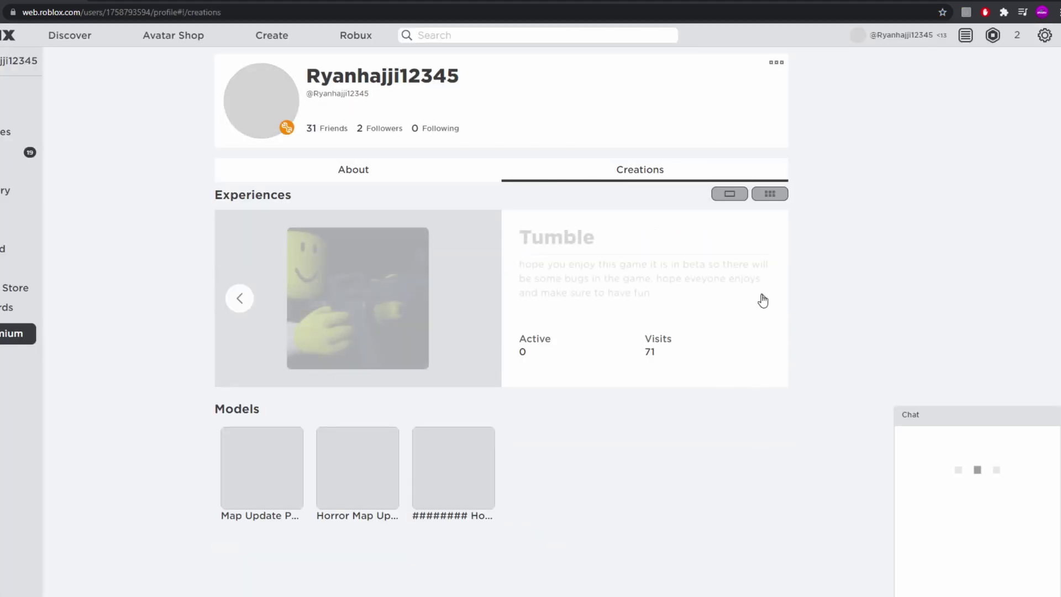
pyautogui.click(763, 299)
pyautogui.click(769, 194)
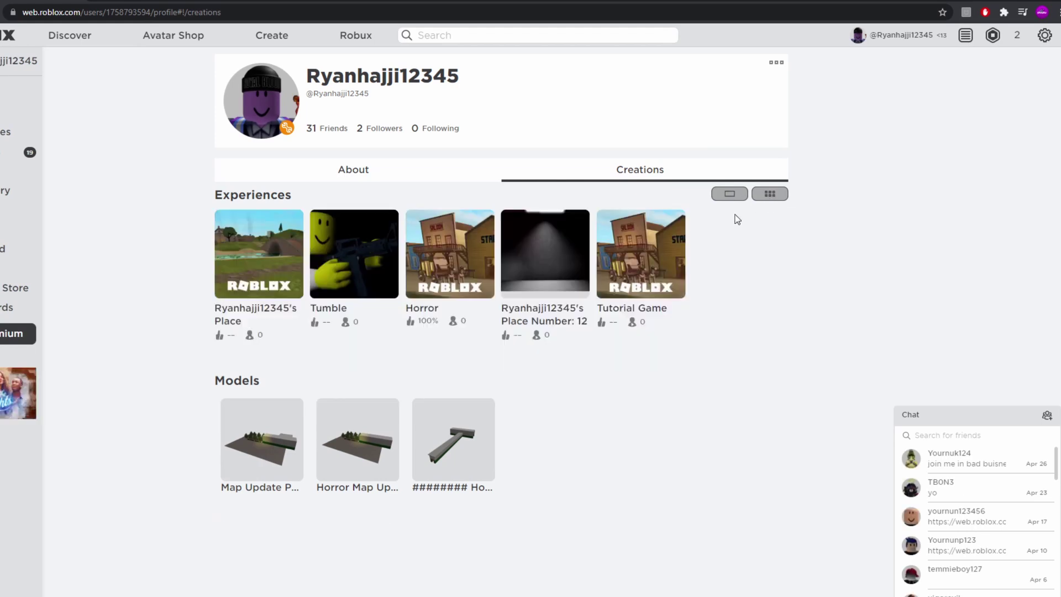
# - Open the Tutorial Game experience page and return to the profile's creations
pyautogui.click(674, 266)
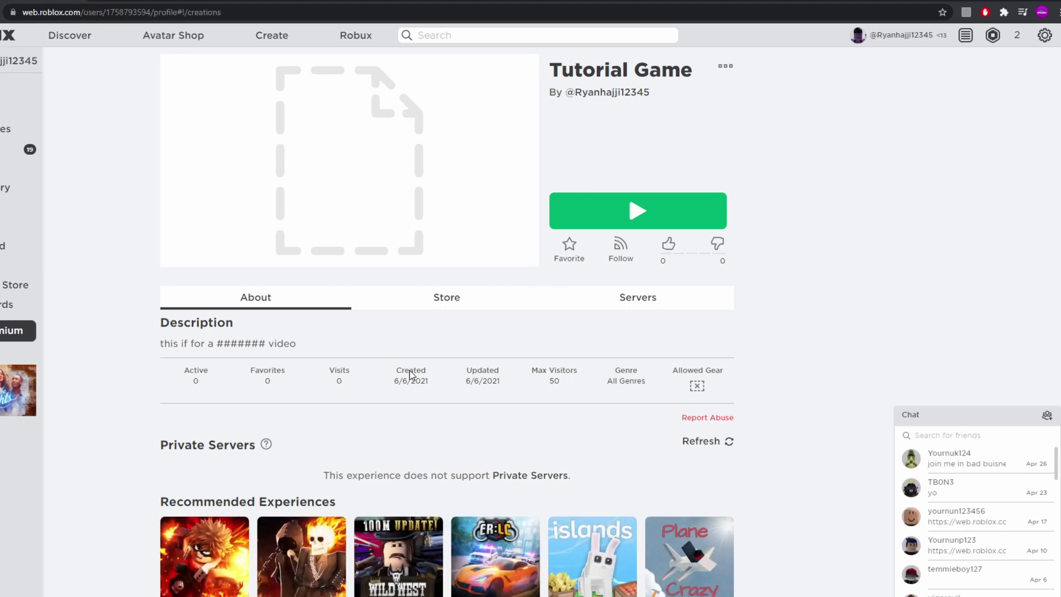
pyautogui.hotkey('alt', 'Left')
pyautogui.click(671, 177)
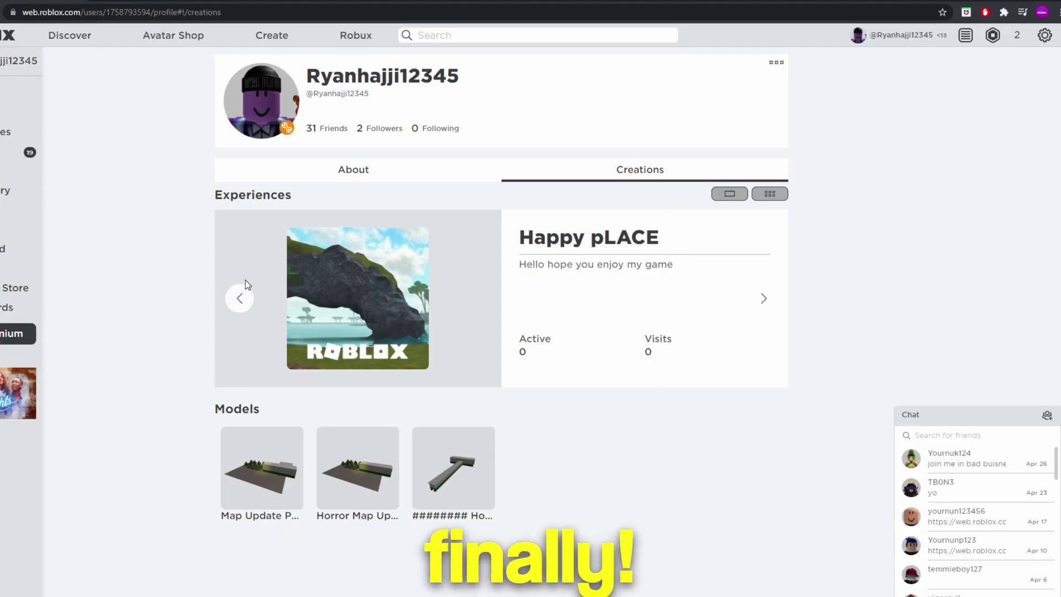
# - Show the creations as a grid again, open the Happy pLACE experience, and launch it
pyautogui.click(768, 299)
pyautogui.click(239, 298)
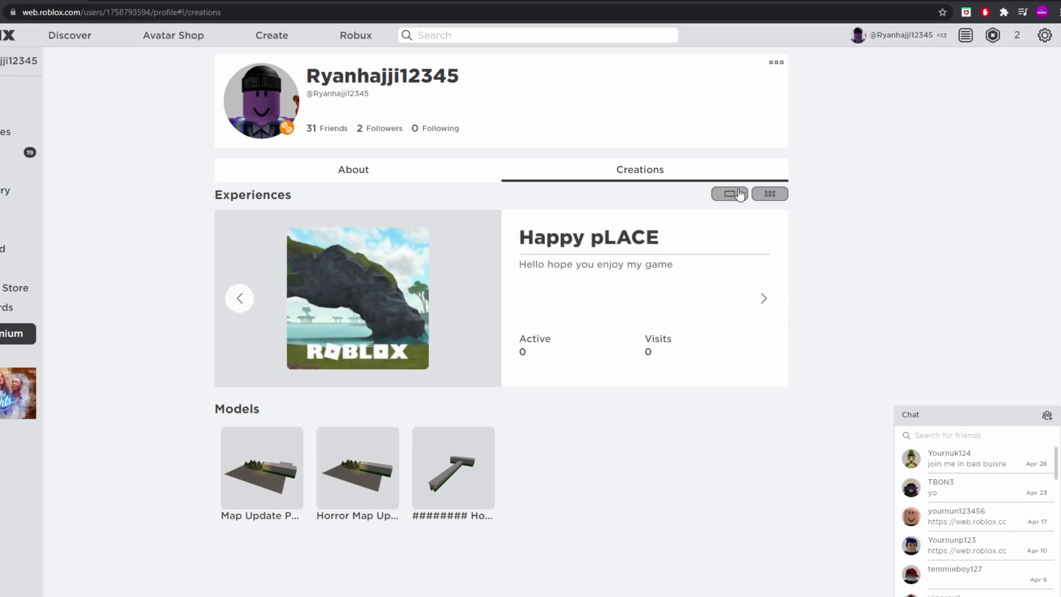
pyautogui.click(768, 194)
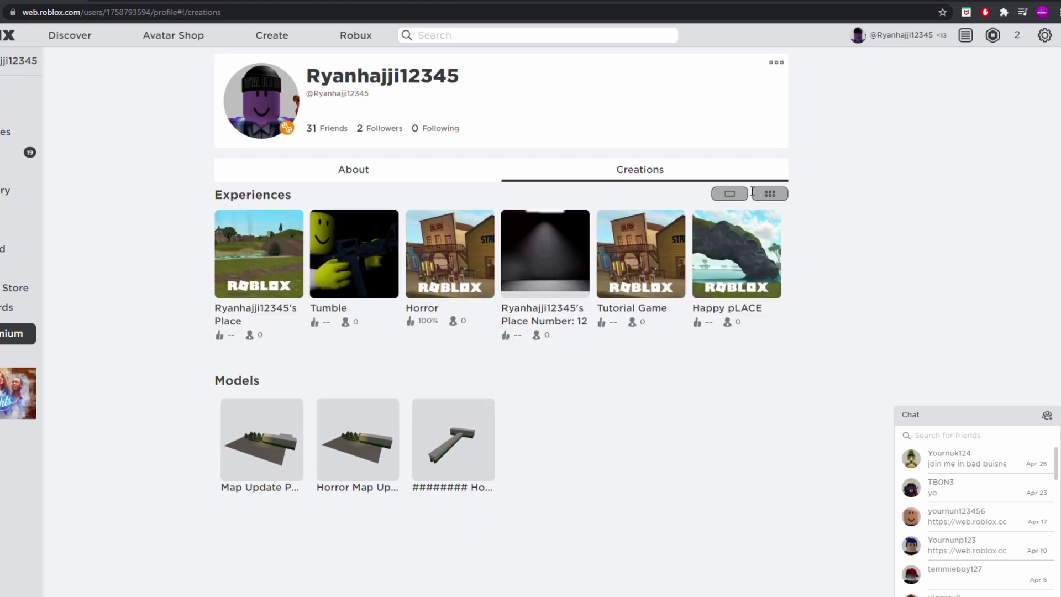
pyautogui.click(736, 244)
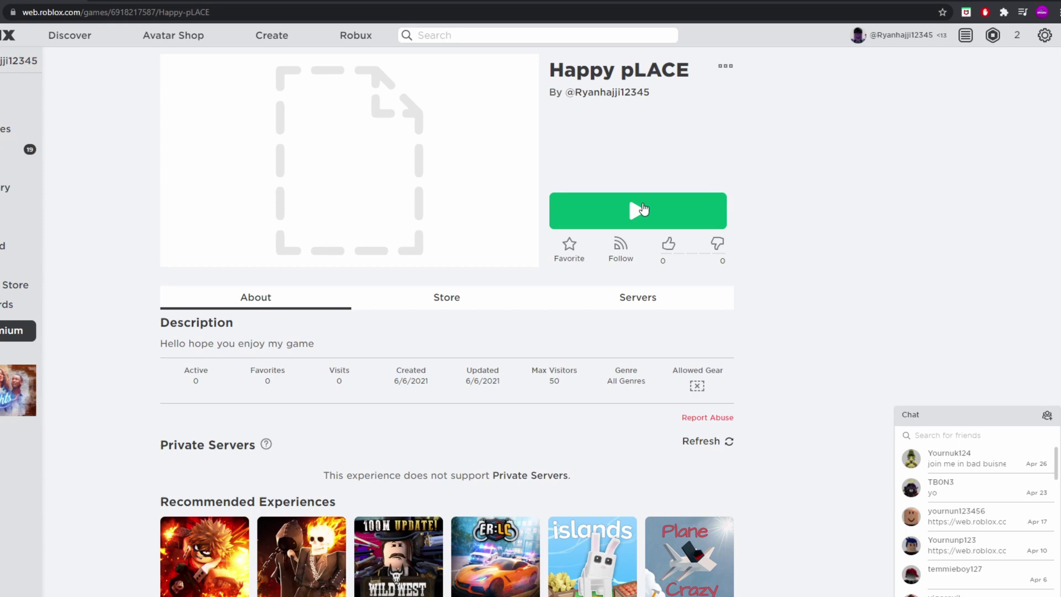
pyautogui.click(642, 209)
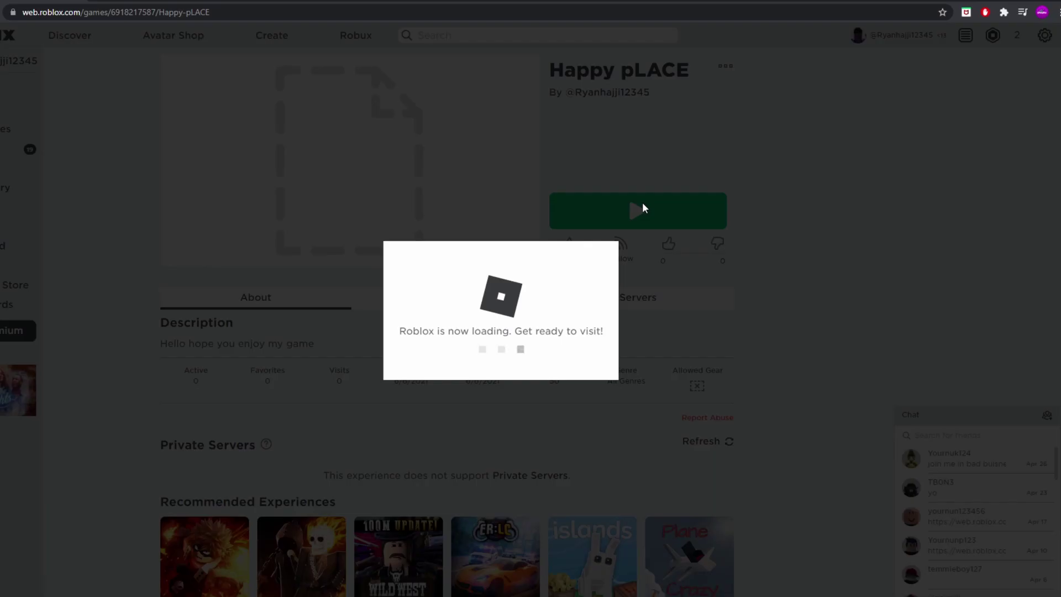